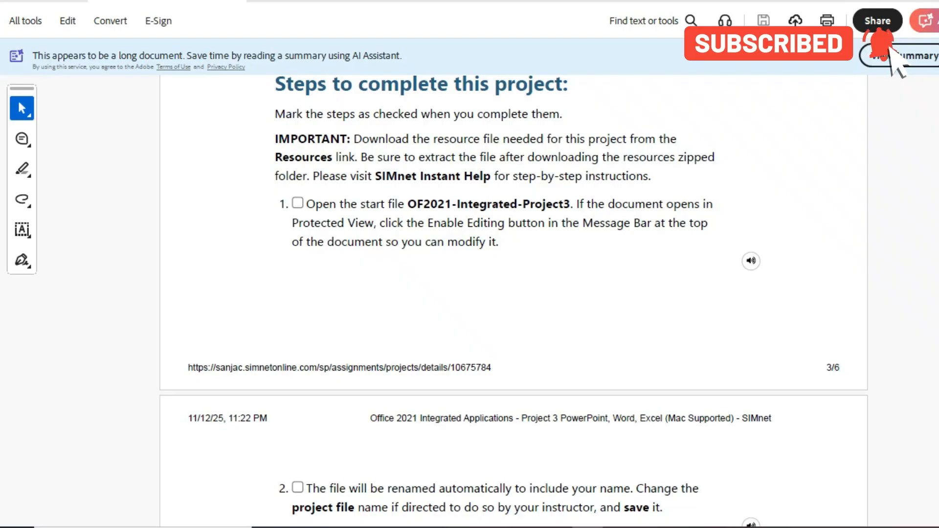
- Read project steps 1 to 3 in the PDF instructions and switch to the Top't Corn Outline document in Word
scroll(514, 301, down, 3)
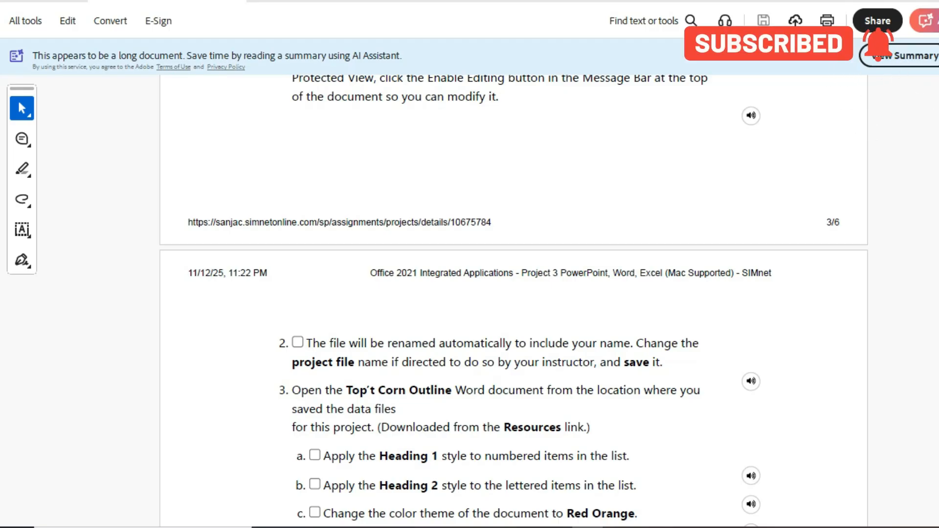
scroll(513, 293, down, 2)
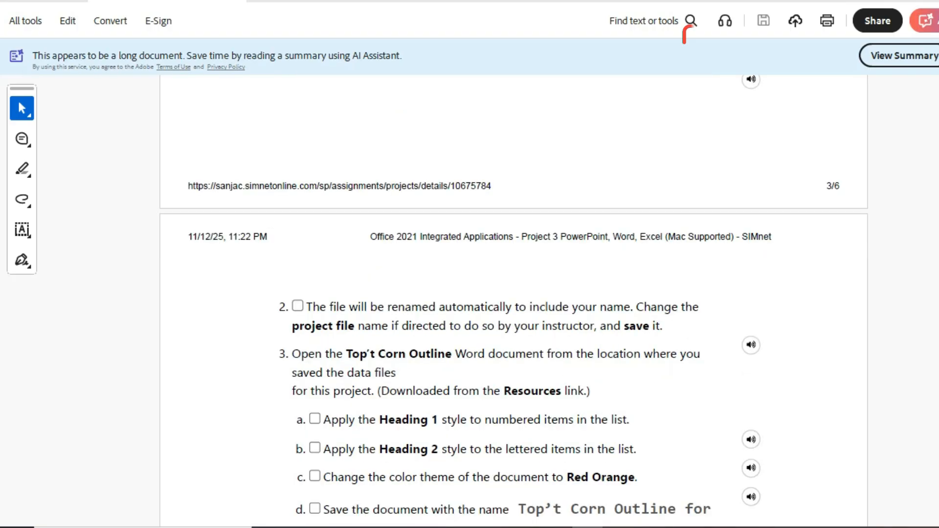
scroll(513, 294, down, 3)
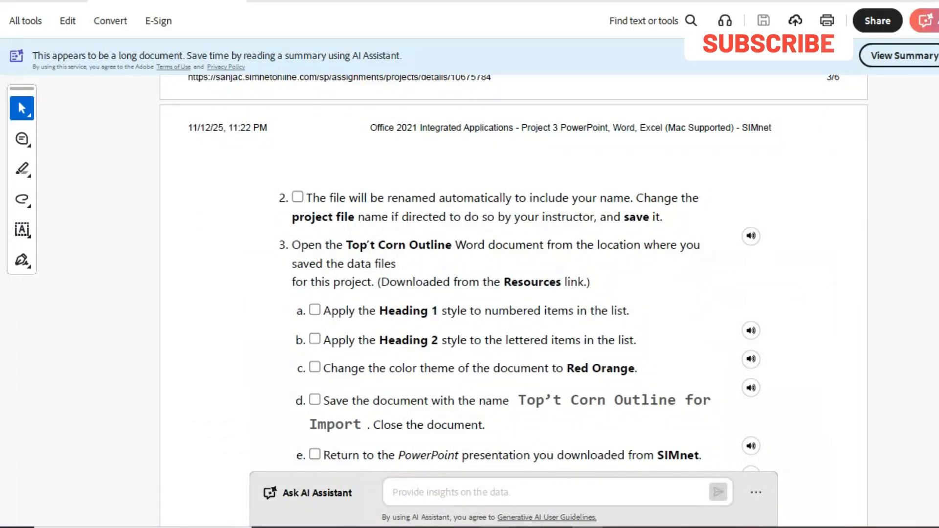
click(495, 527)
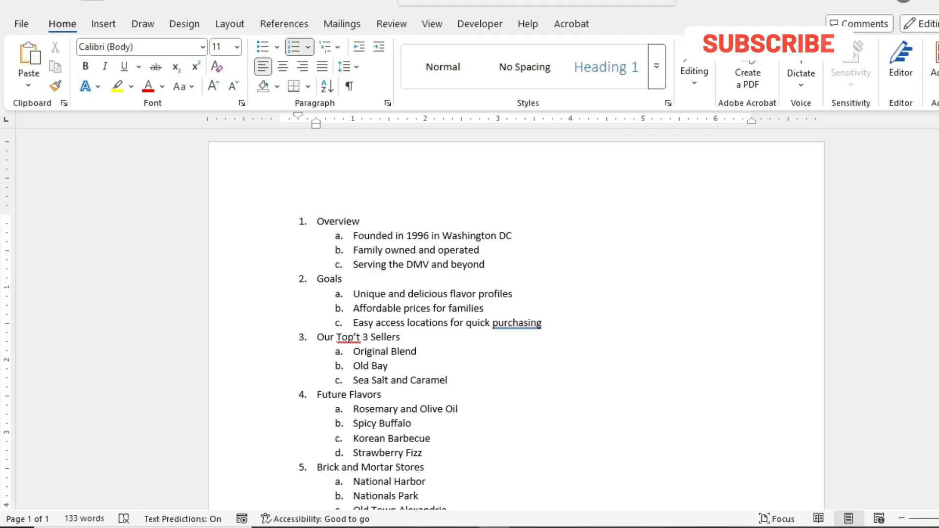
key(alt+Tab)
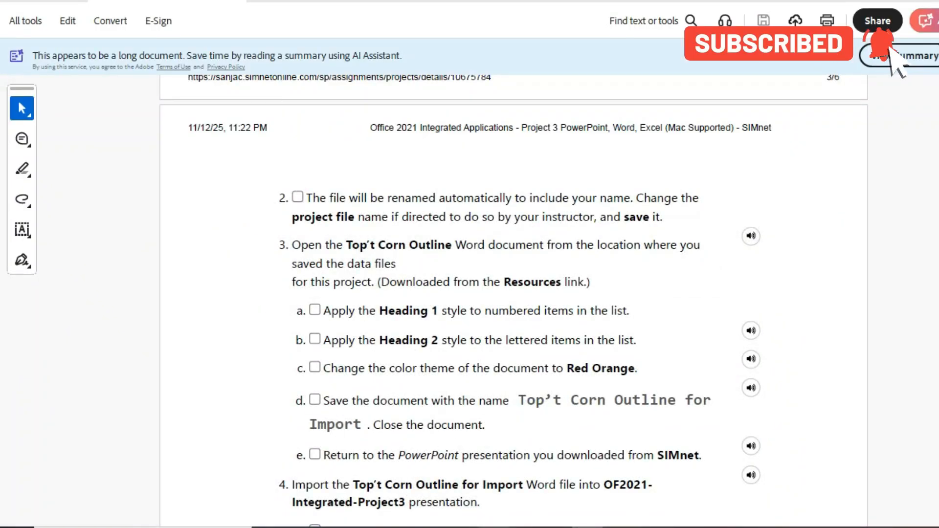
key(alt+Tab)
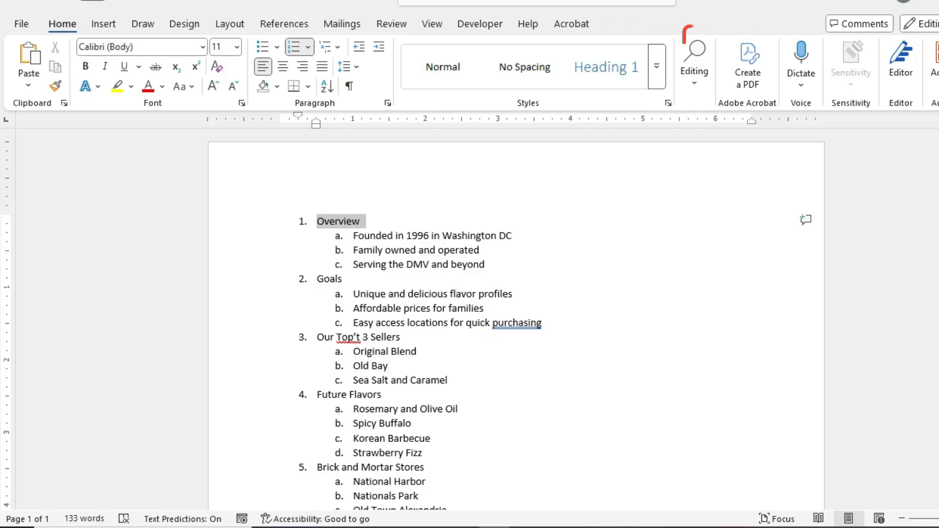
- Apply the Heading 1 style to all nine numbered items in the outline, from Overview through Pricing
click(318, 221)
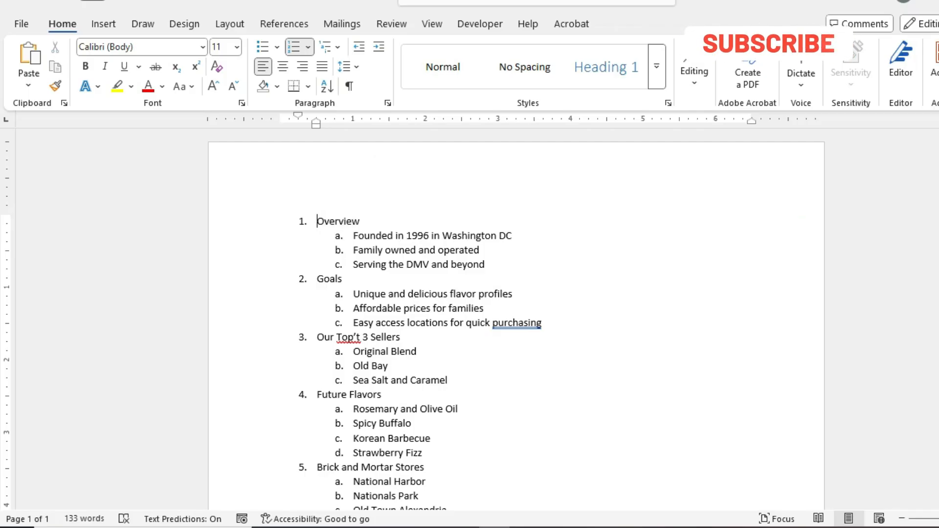
drag(317, 222, 365, 222)
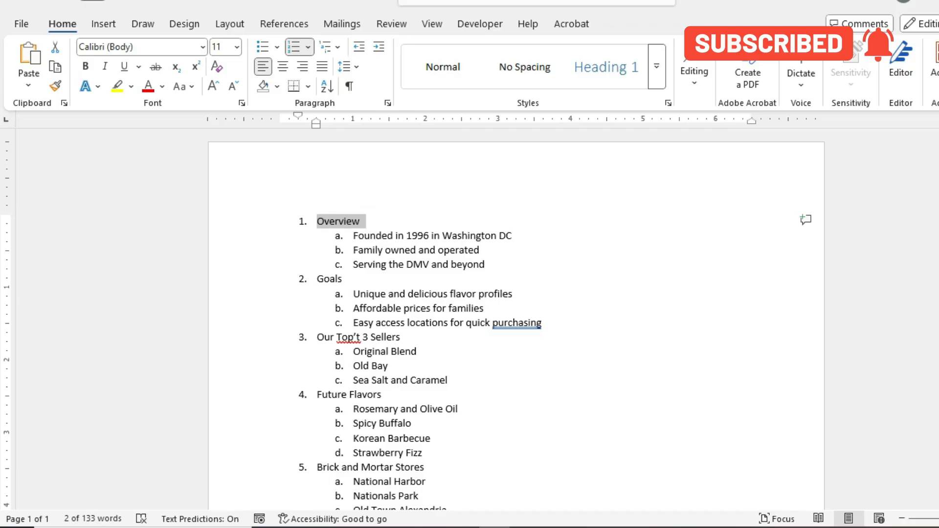
drag(317, 279, 405, 265)
scroll(348, 281, down, 2)
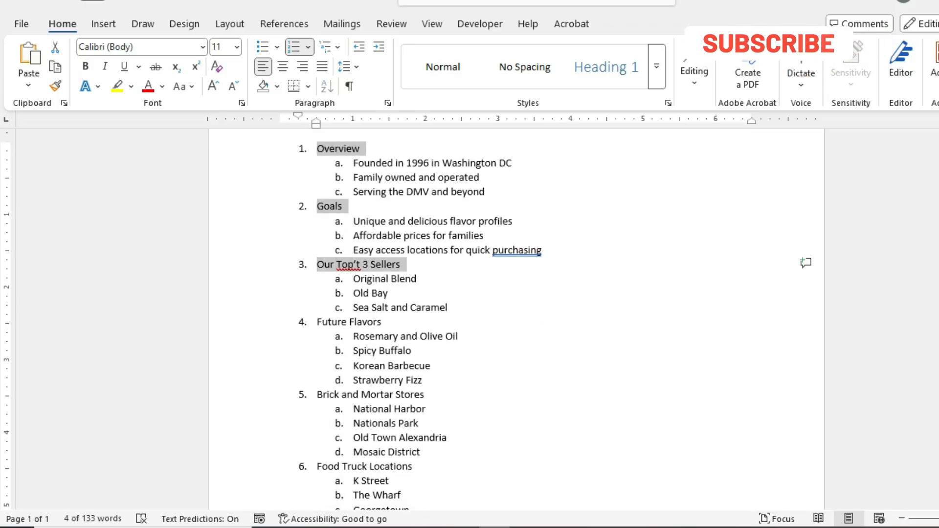
drag(317, 322, 387, 322)
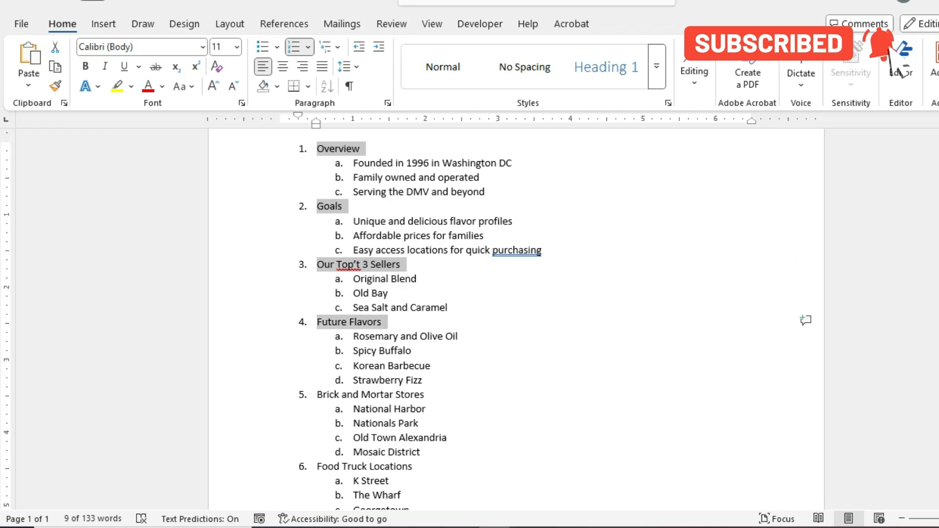
scroll(516, 317, down, 2)
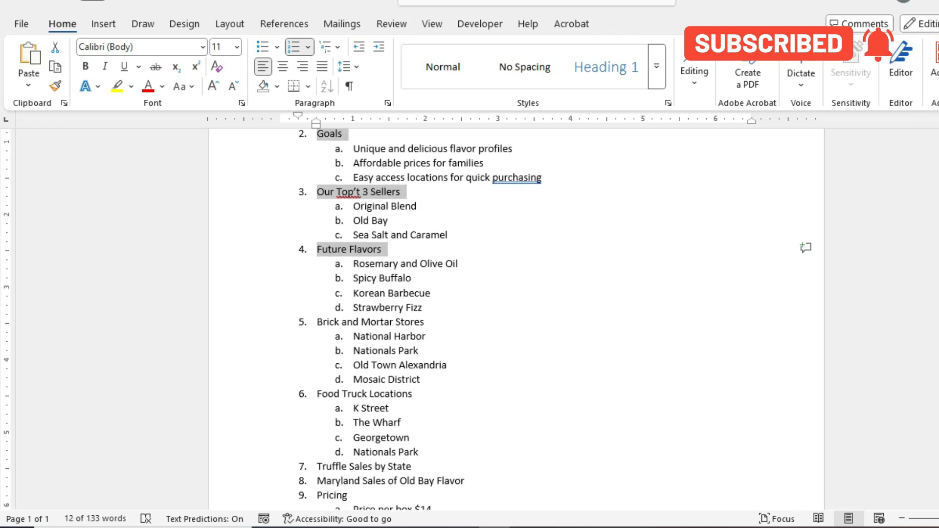
drag(316, 322, 430, 321)
scroll(431, 322, down, 2)
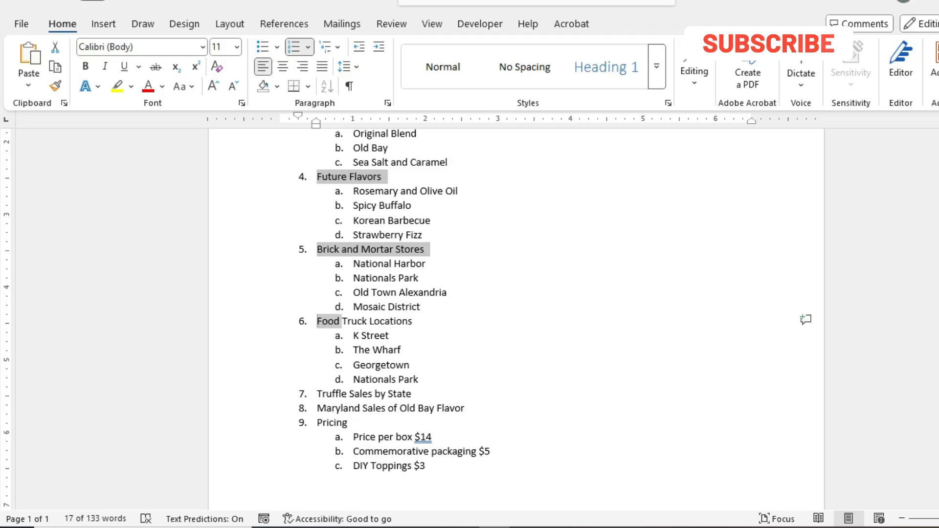
drag(340, 322, 418, 322)
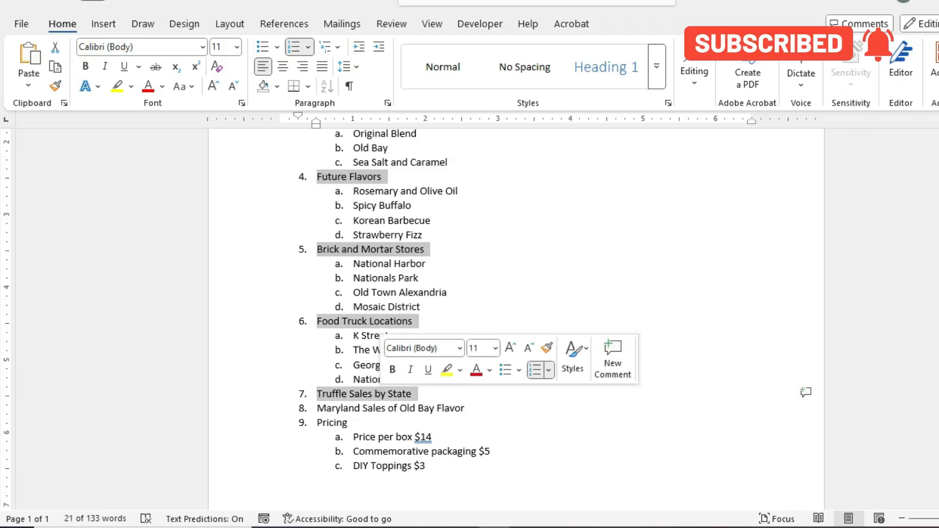
drag(317, 408, 471, 409)
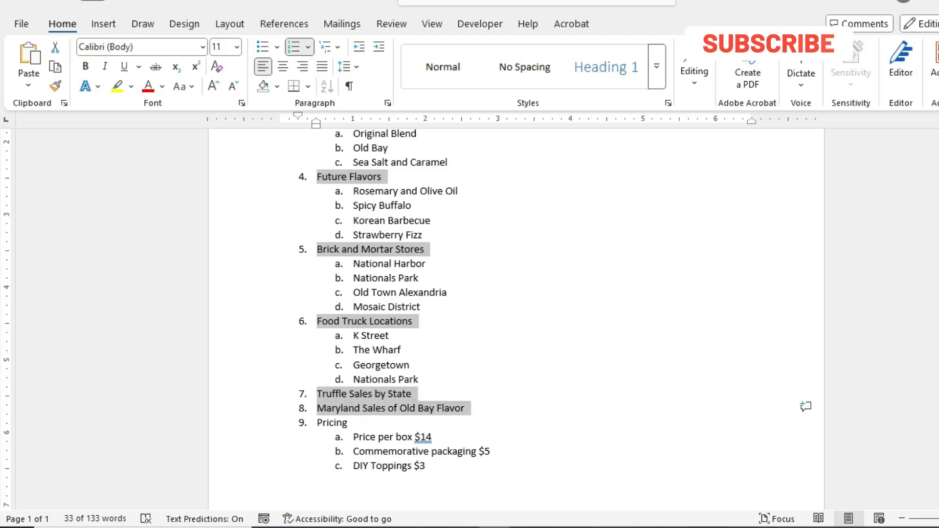
drag(335, 423, 347, 423)
scroll(516, 318, down, 4)
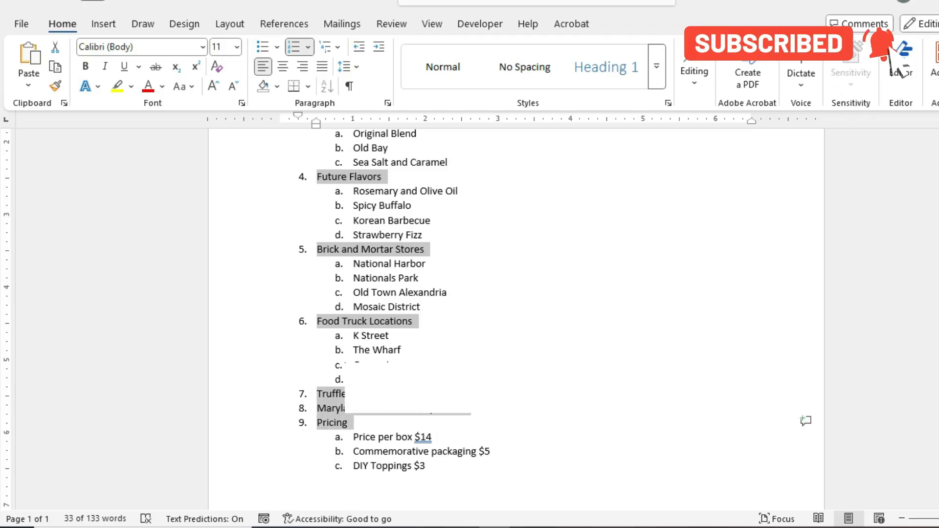
scroll(516, 317, up, 5)
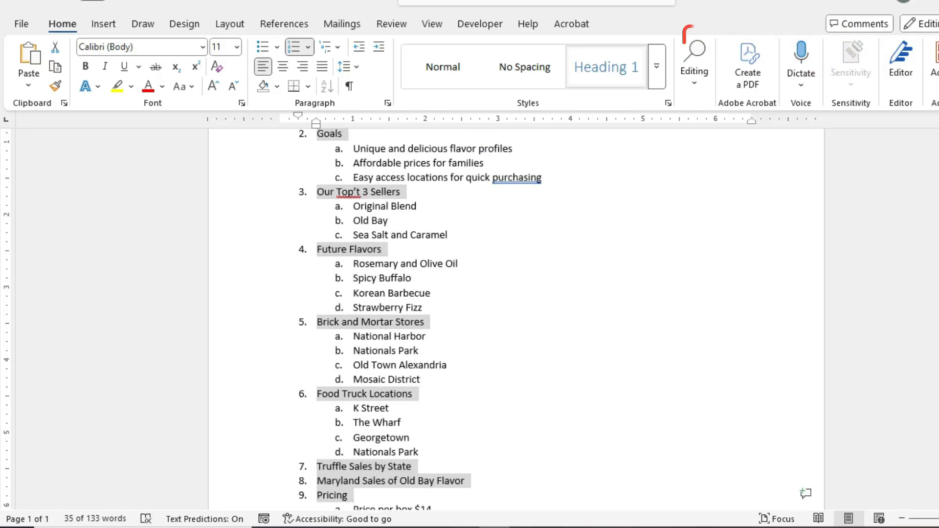
click(607, 67)
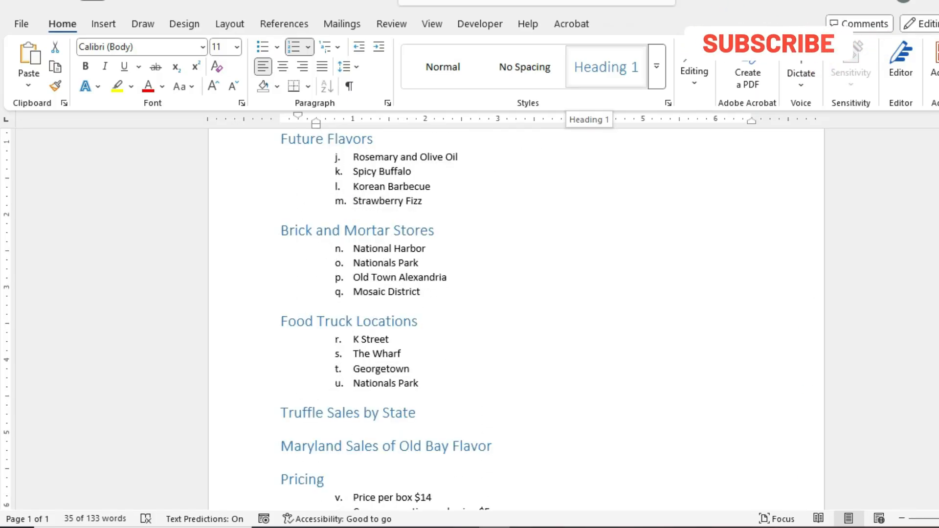
click(606, 67)
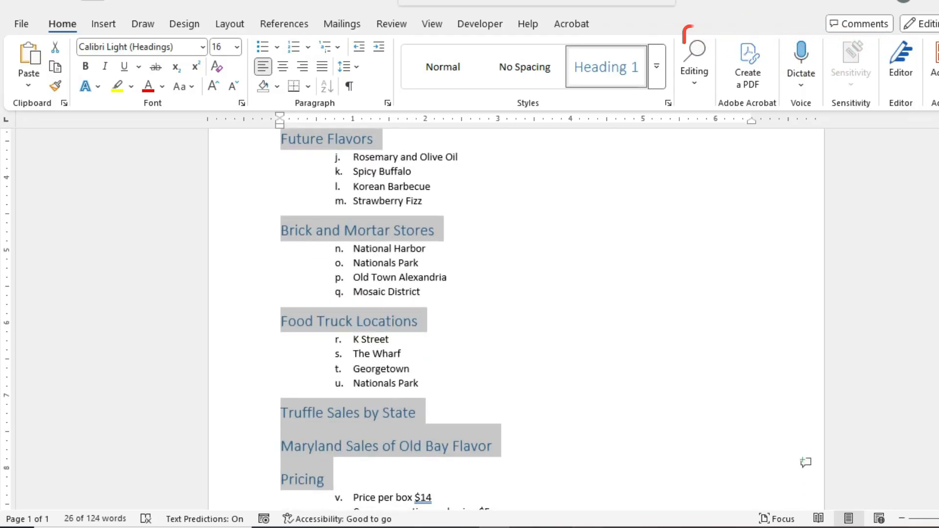
- Apply the Heading 2 style to all the lettered items in the outline, from "Founded in 1996 in Washington DC" through "DIY Toppings $3"
key(alt+Tab)
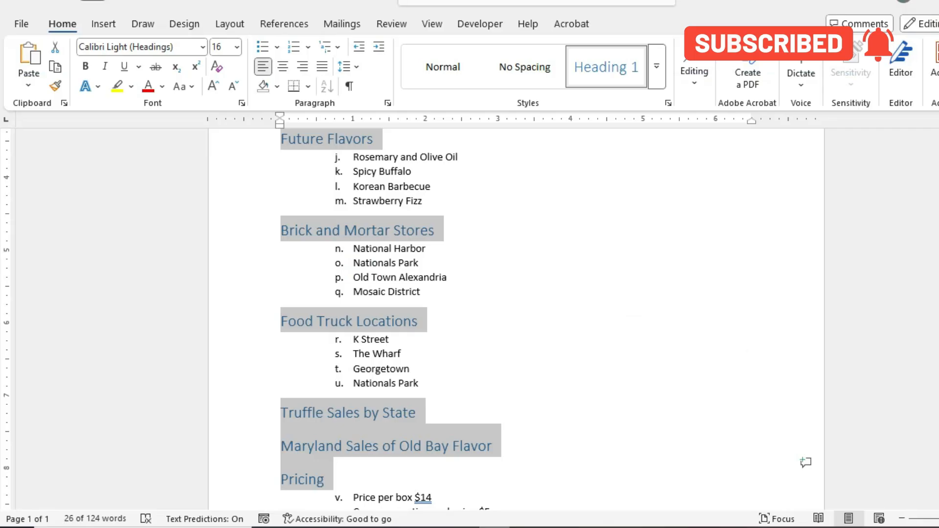
scroll(516, 317, down, 1)
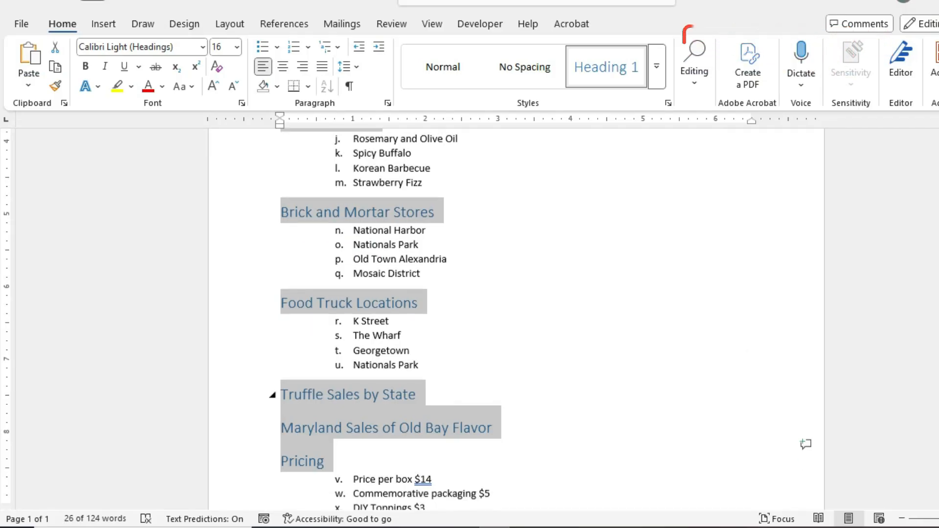
scroll(516, 317, down, 2)
scroll(516, 318, up, 7)
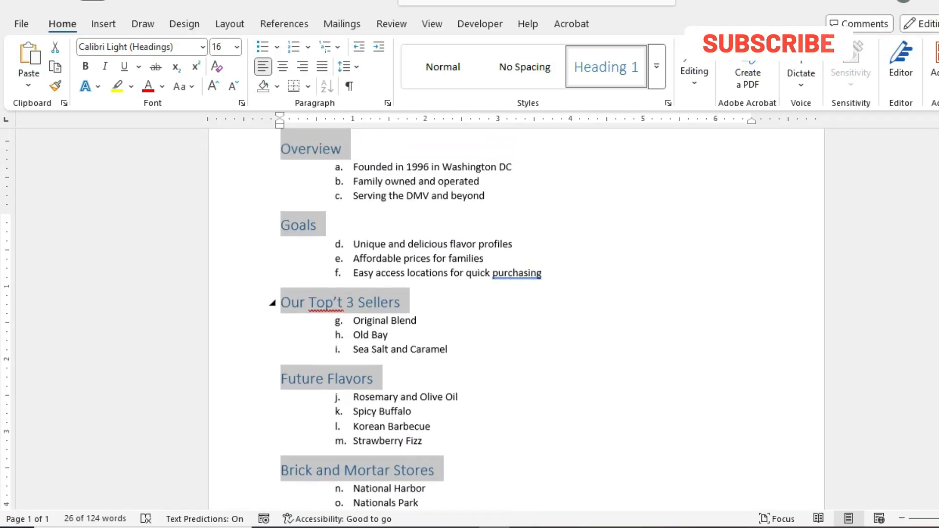
scroll(516, 318, up, 3)
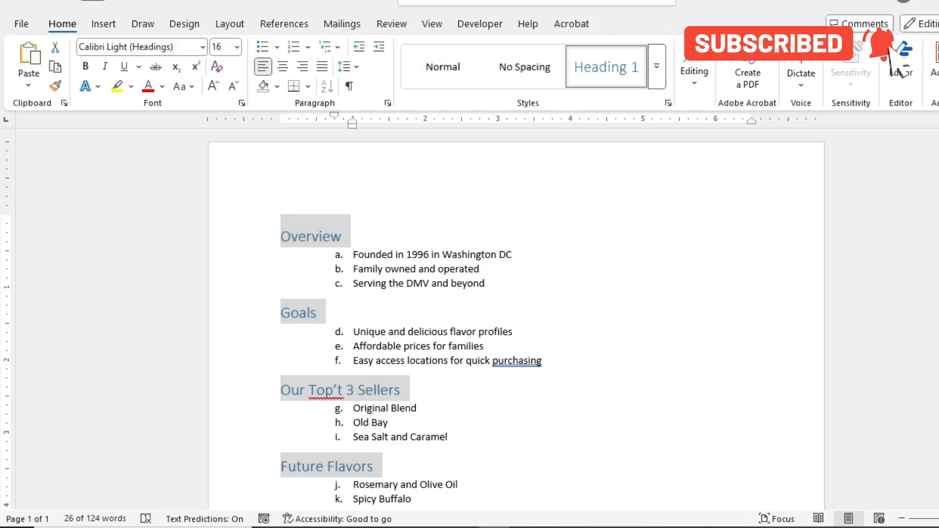
click(353, 255)
drag(353, 255, 488, 286)
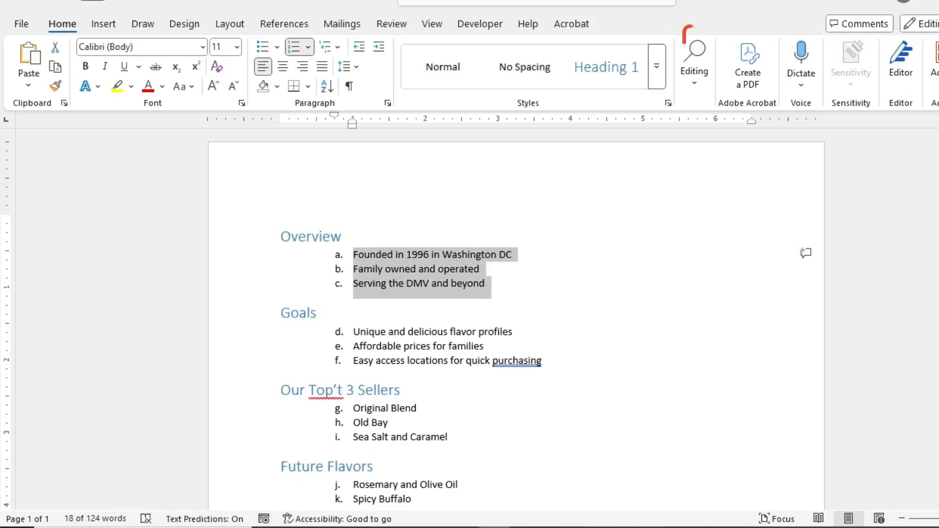
drag(353, 331, 542, 361)
scroll(516, 318, down, 4)
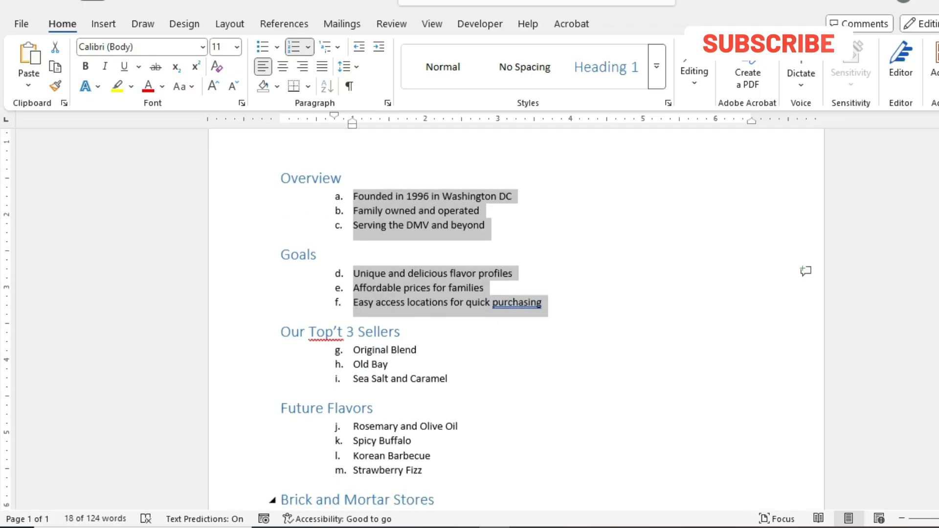
drag(353, 227, 448, 256)
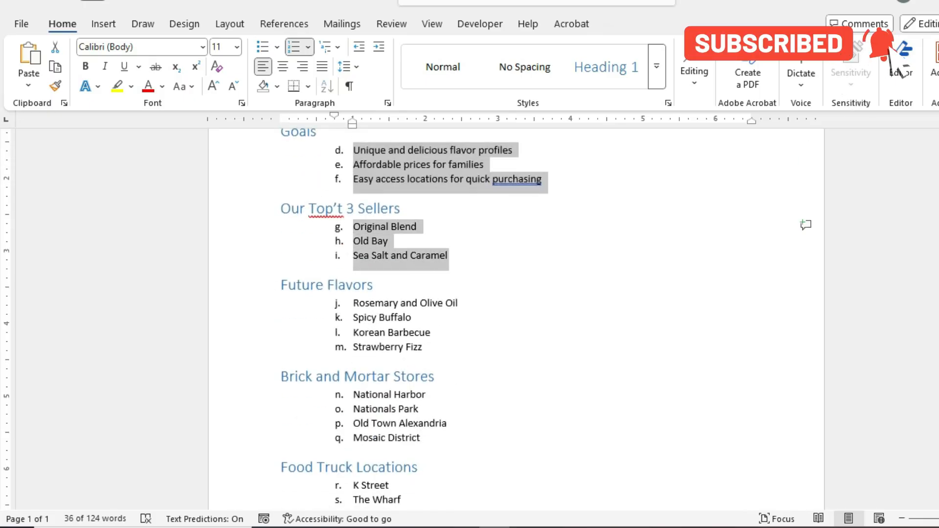
scroll(517, 317, down, 3)
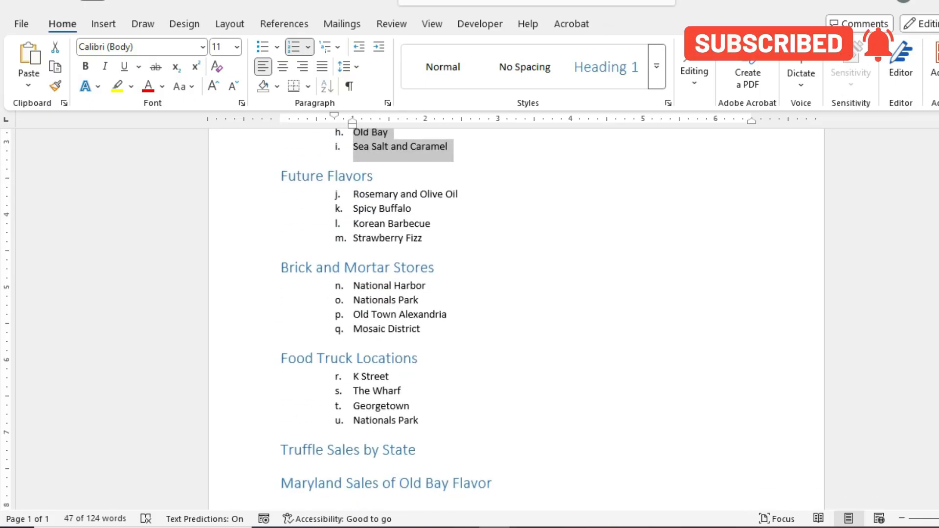
drag(353, 194, 422, 238)
scroll(517, 317, down, 1)
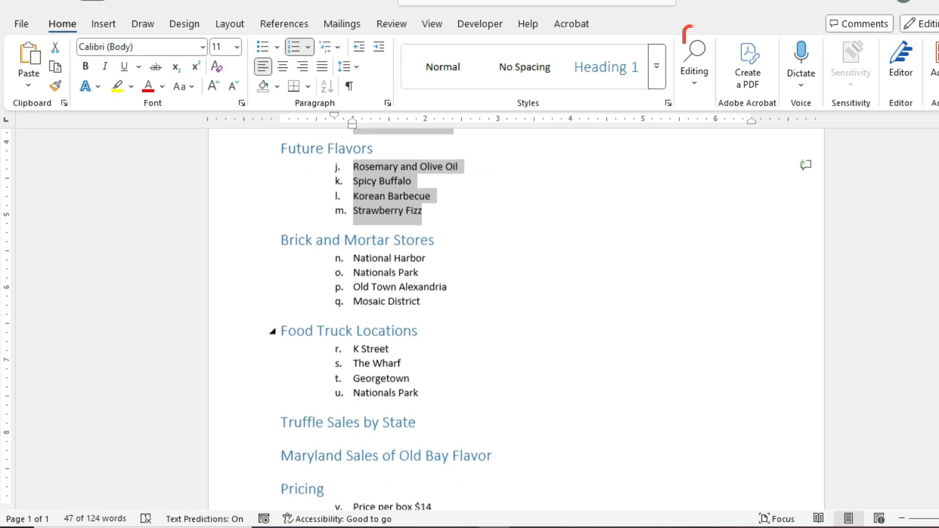
scroll(517, 318, down, 1)
drag(353, 213, 420, 256)
scroll(517, 317, down, 2)
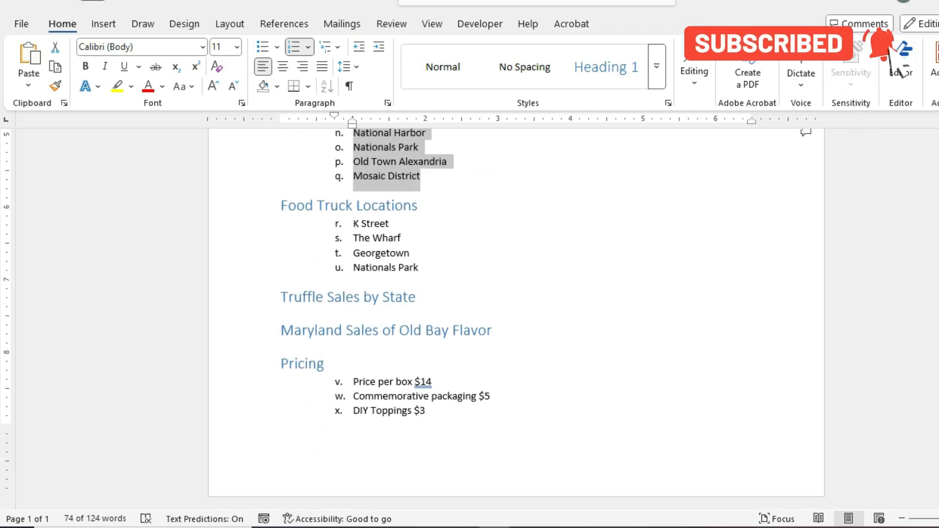
drag(353, 220, 425, 275)
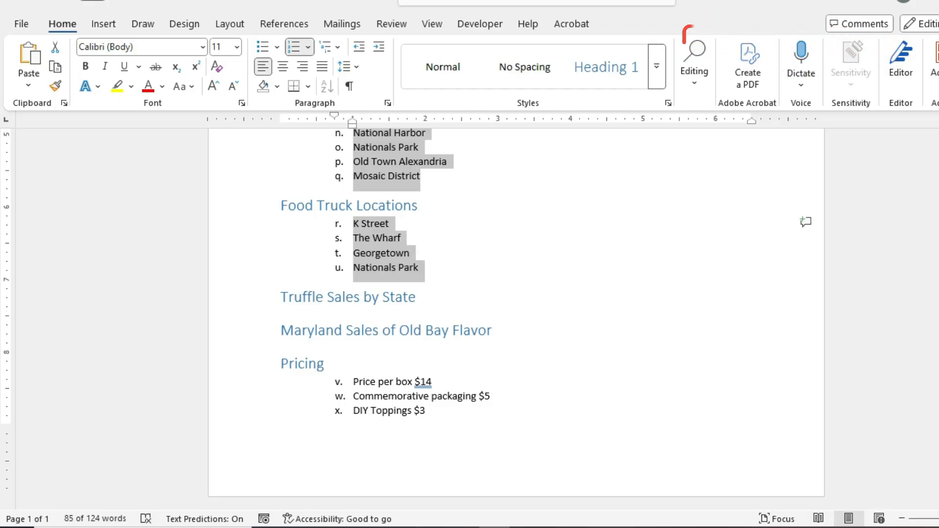
drag(353, 378, 428, 416)
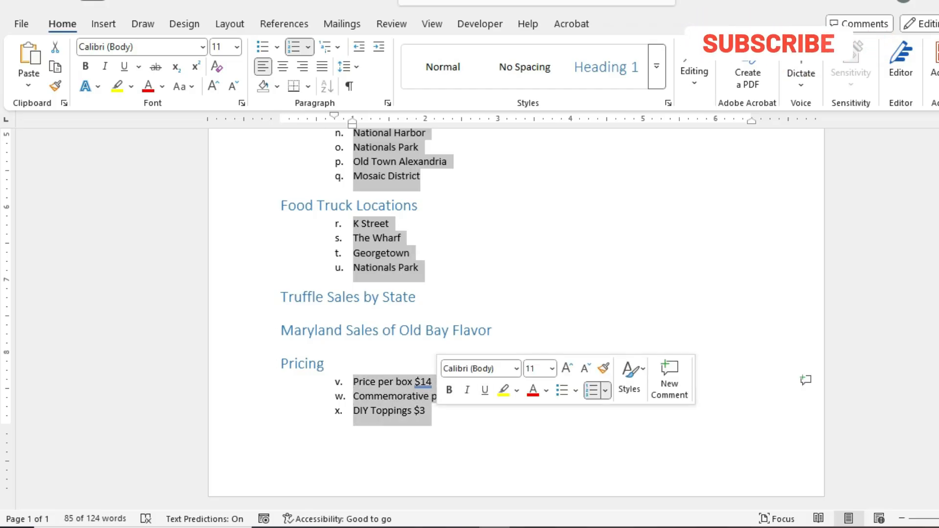
click(656, 66)
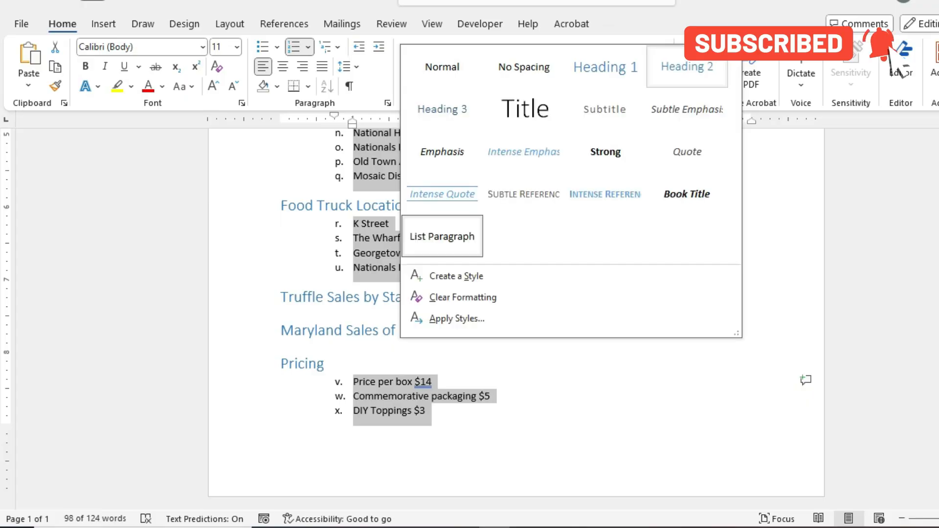
click(687, 67)
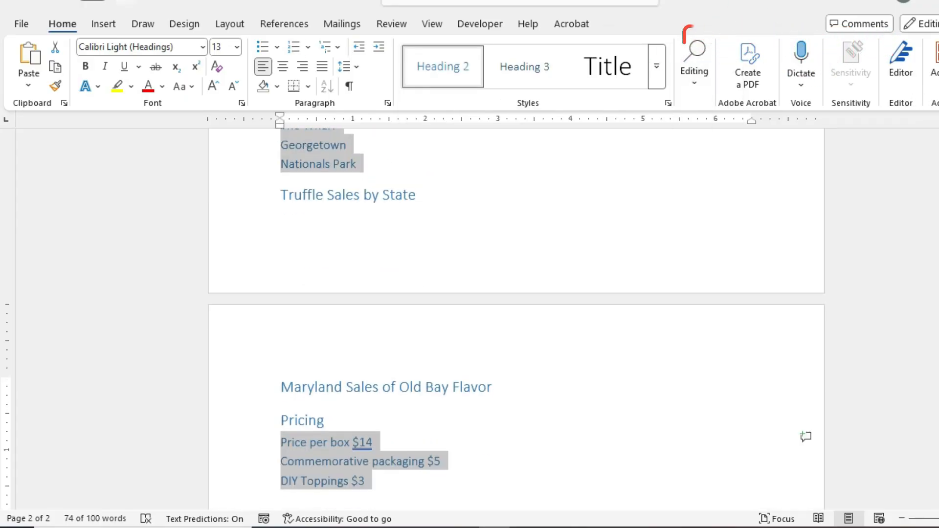
- Review the restyled outline and look up the next formatting task in the PDF instructions before returning to Word
scroll(516, 317, up, 4)
scroll(516, 318, down, 8)
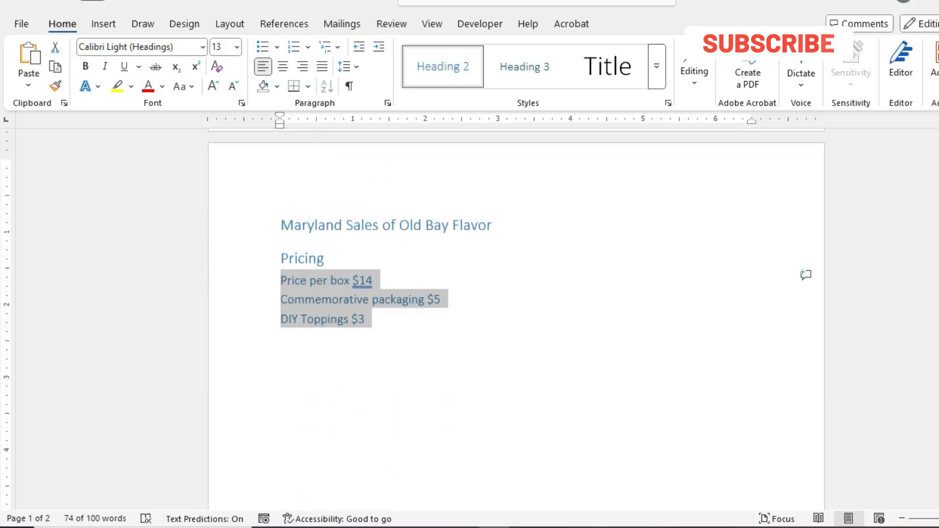
scroll(515, 318, down, 2)
key(alt+Tab)
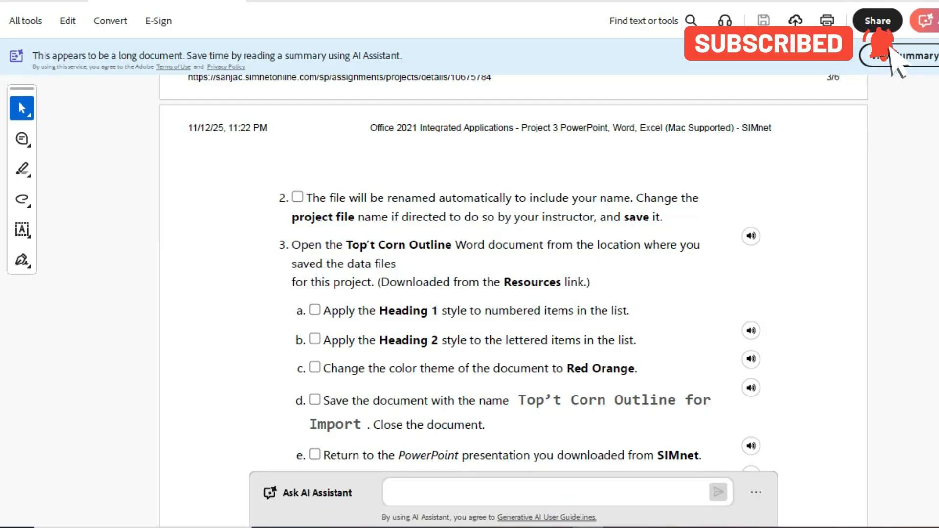
key(alt+Tab)
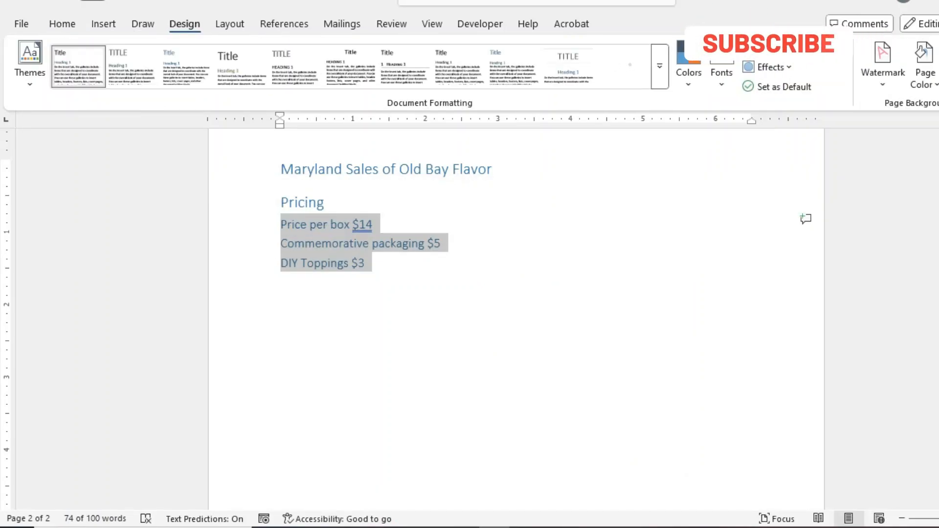
- Change the color theme of the Top't Corn Outline document to Red Orange
click(688, 73)
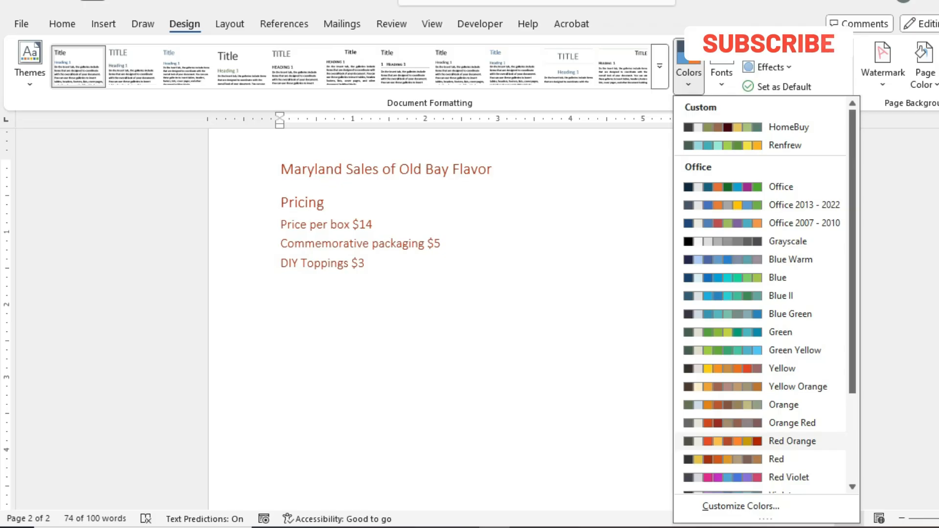
click(792, 441)
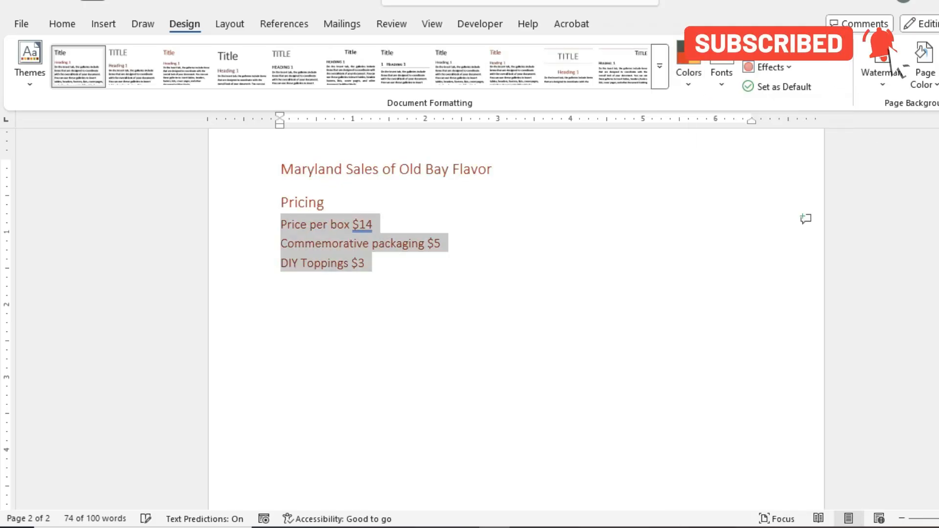
scroll(516, 387, up, 2)
scroll(517, 317, up, 10)
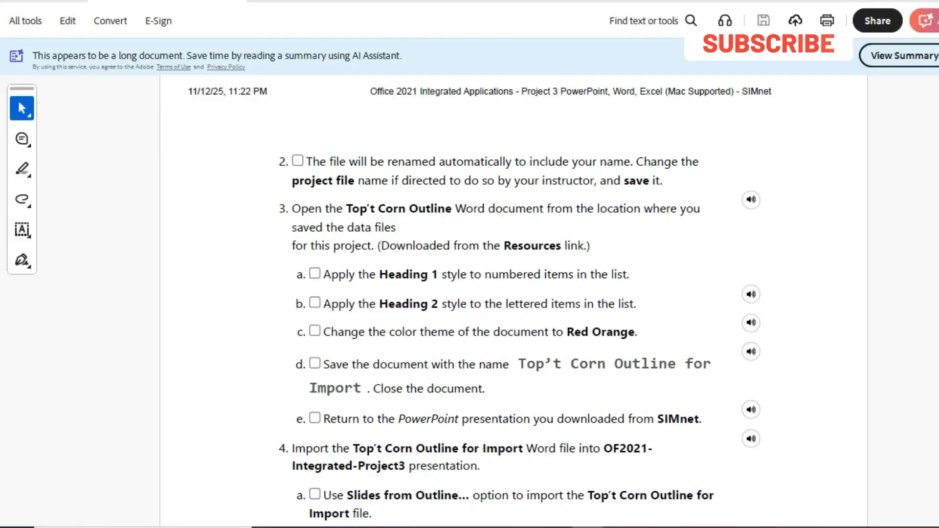
- Copy the file name "Top't Corn Outline for Import" from step 3d of the PDF instructions and return to Word
scroll(521, 294, down, 1)
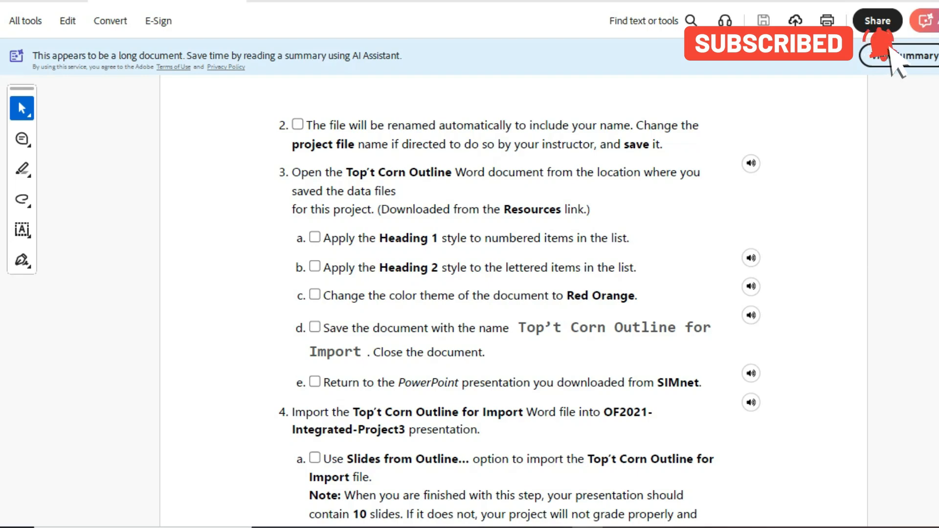
mouse_move(524, 328)
mouse_down()
mouse_move(677, 327)
mouse_move(361, 352)
mouse_up()
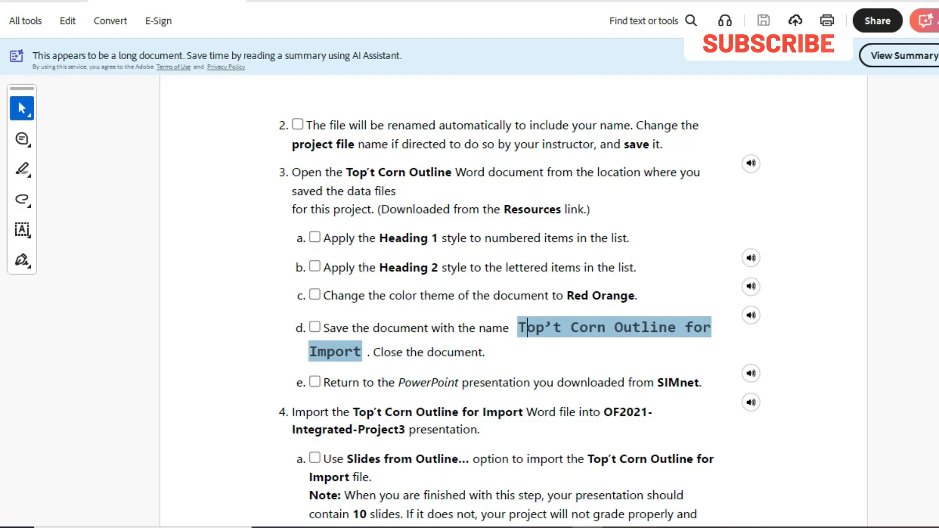
click(362, 353)
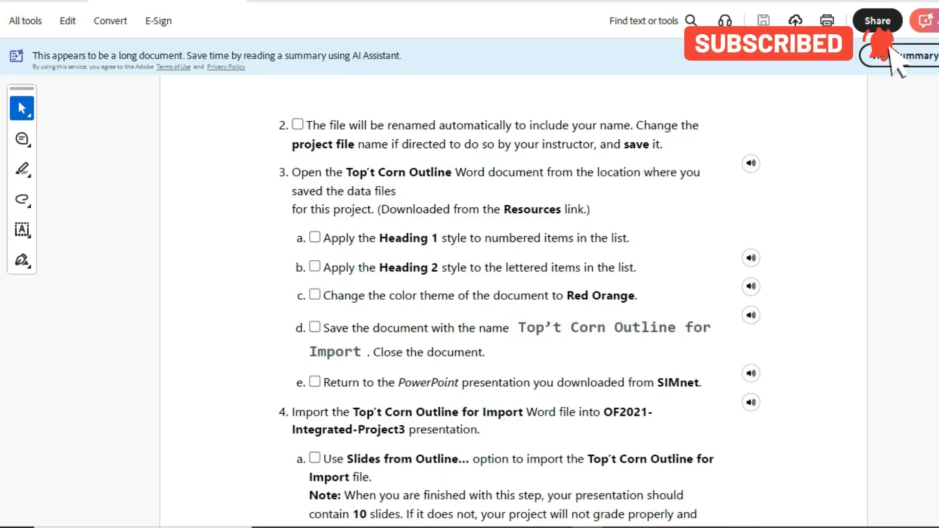
drag(518, 328, 361, 352)
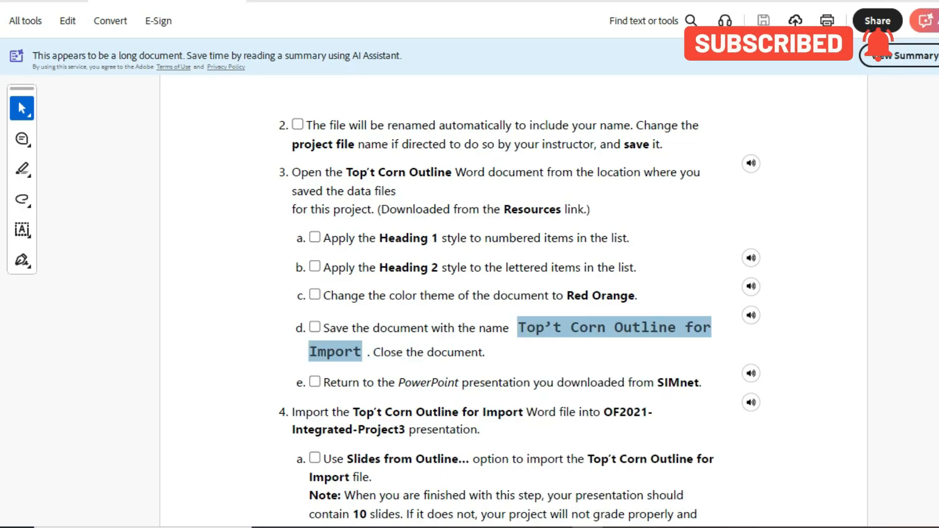
key(ctrl+c)
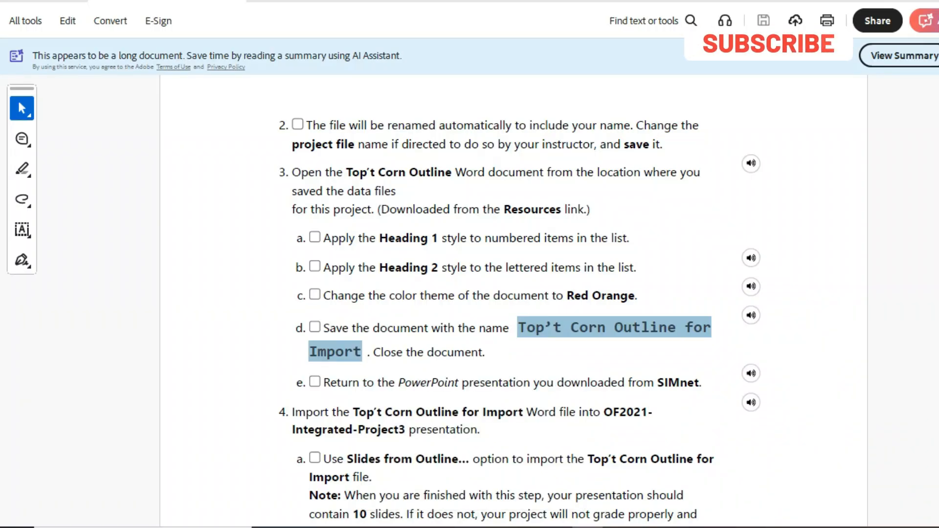
key(alt+Tab)
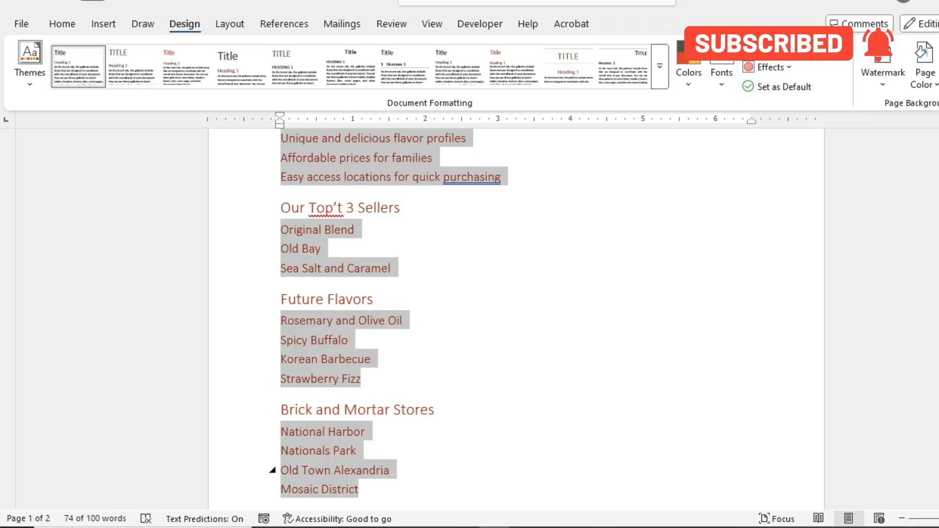
- Save the outline as a Word document named "Top't Corn Outline for Import" in the project folder, checking the name against the PDF instructions
click(362, 490)
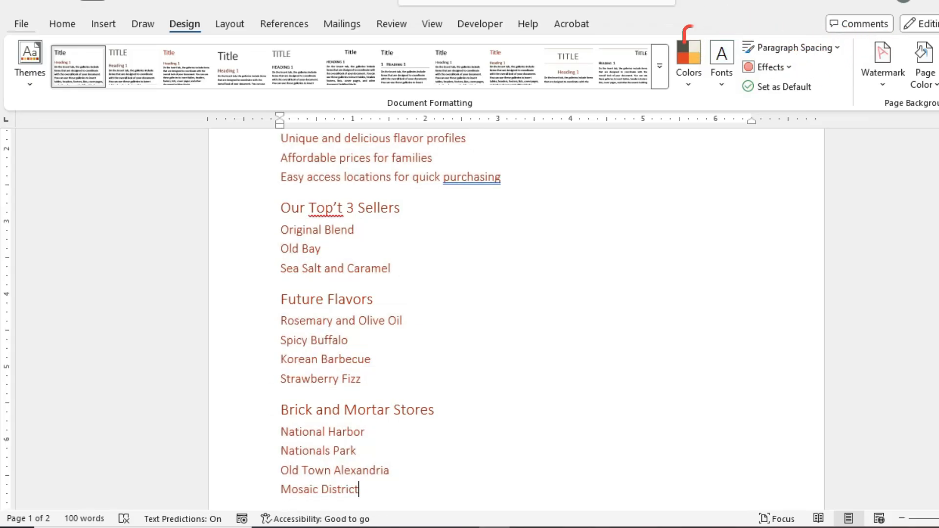
key(alt+f)
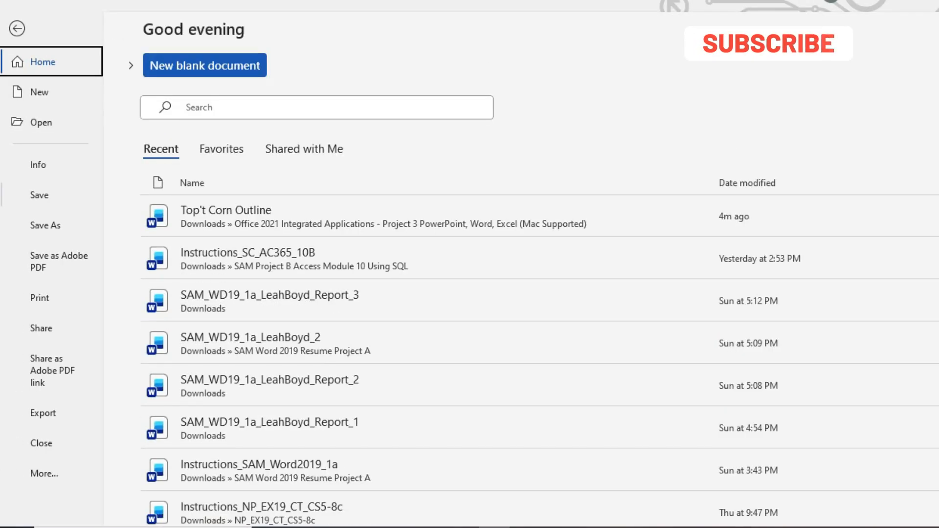
key(a)
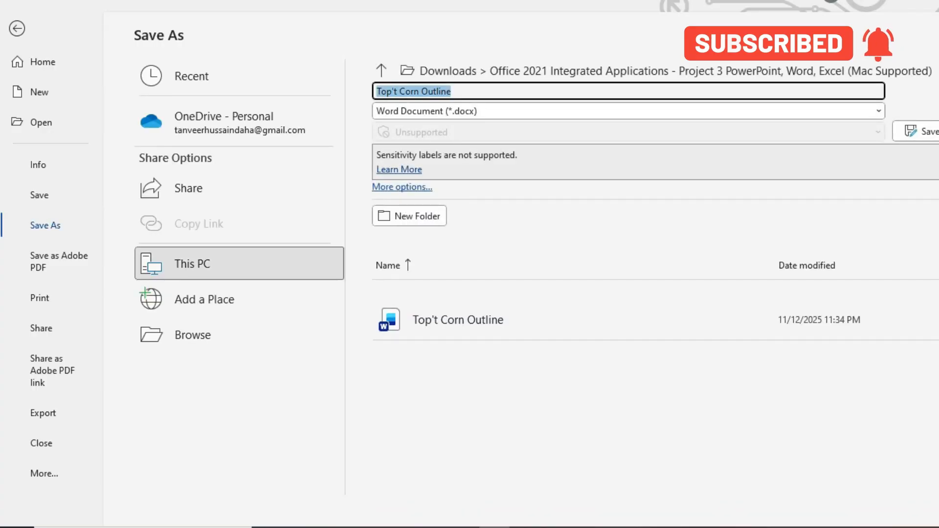
key(End)
text(forImport)
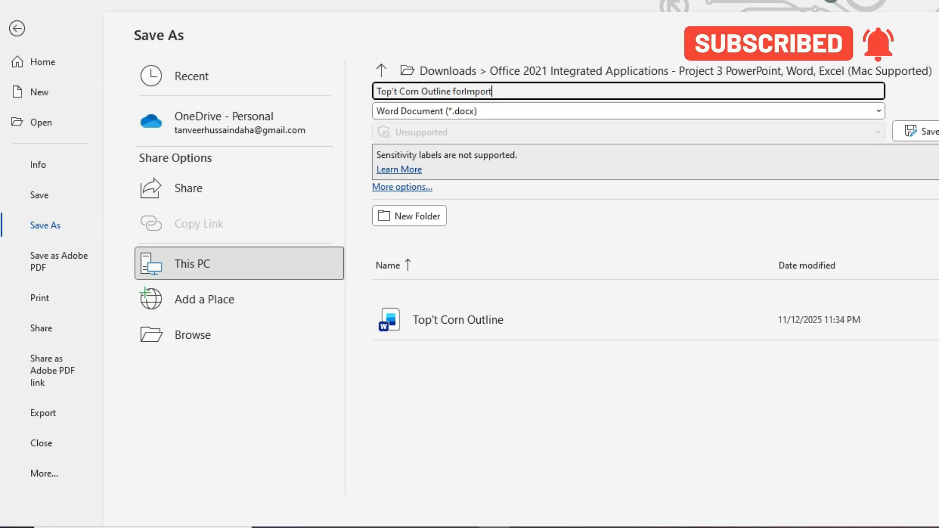
click(465, 92)
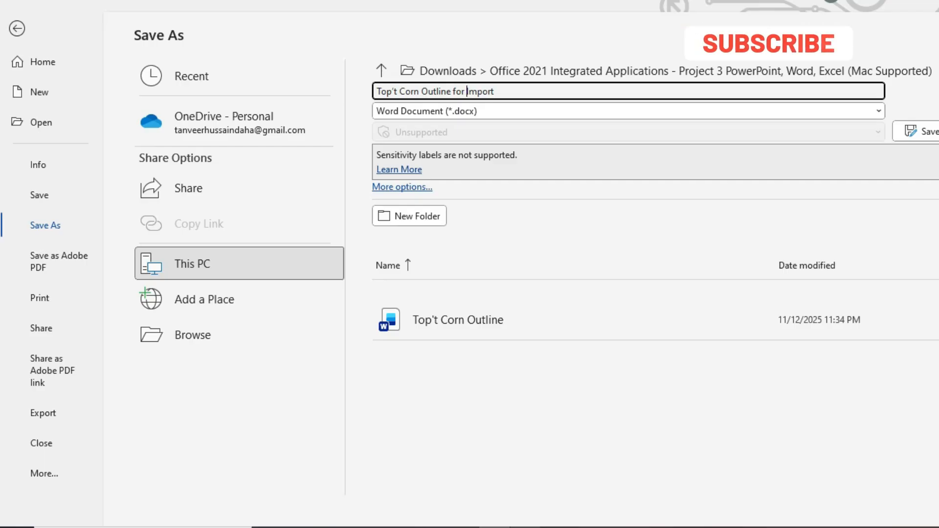
mouse_move(587, 527)
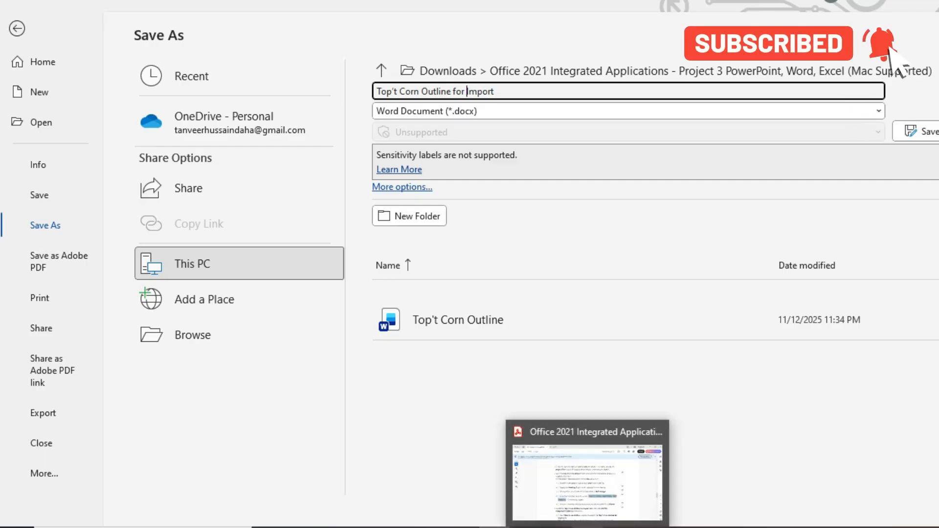
click(587, 527)
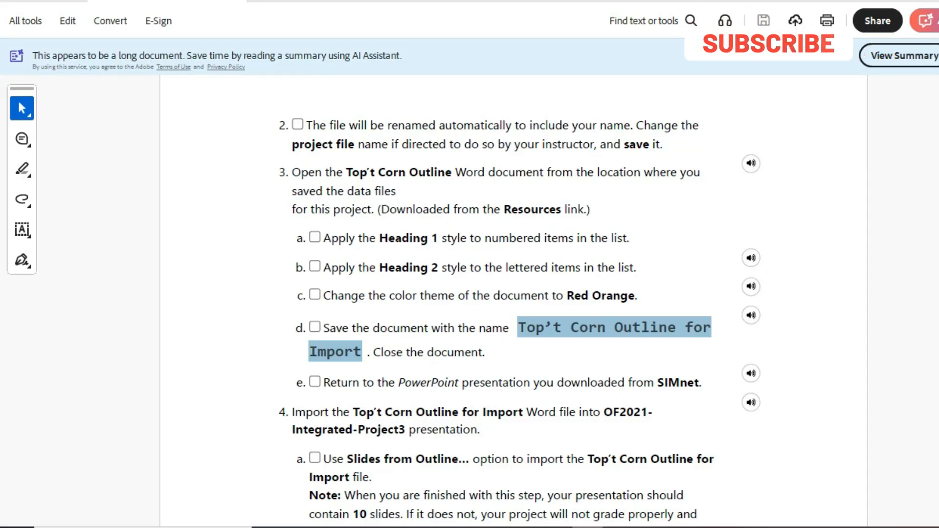
click(494, 527)
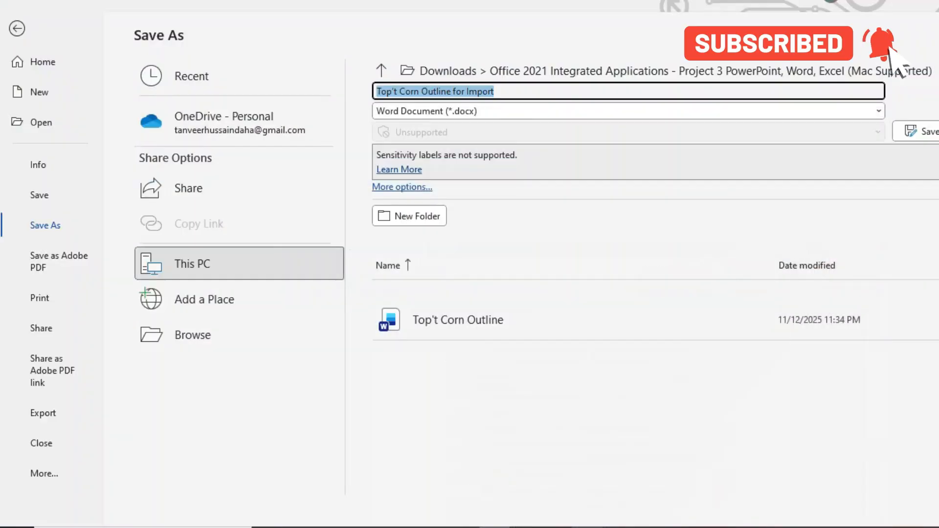
click(495, 91)
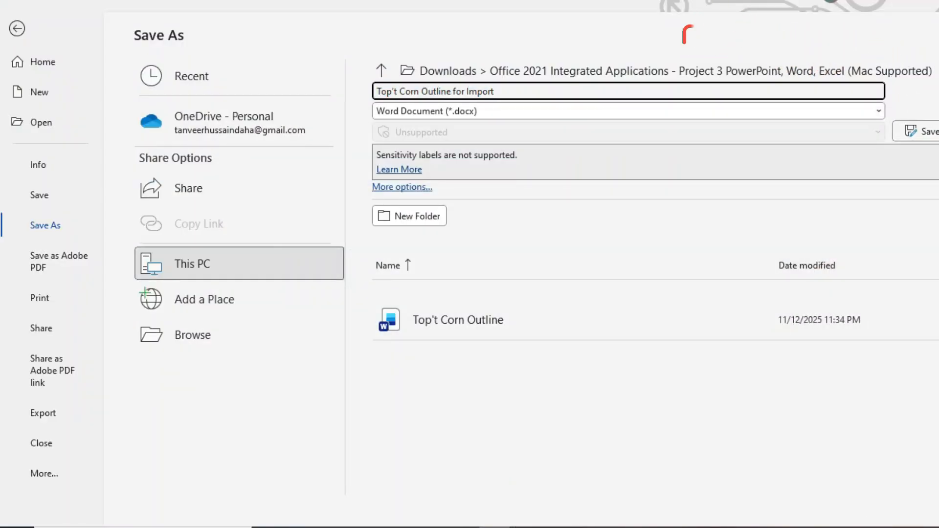
key(Return)
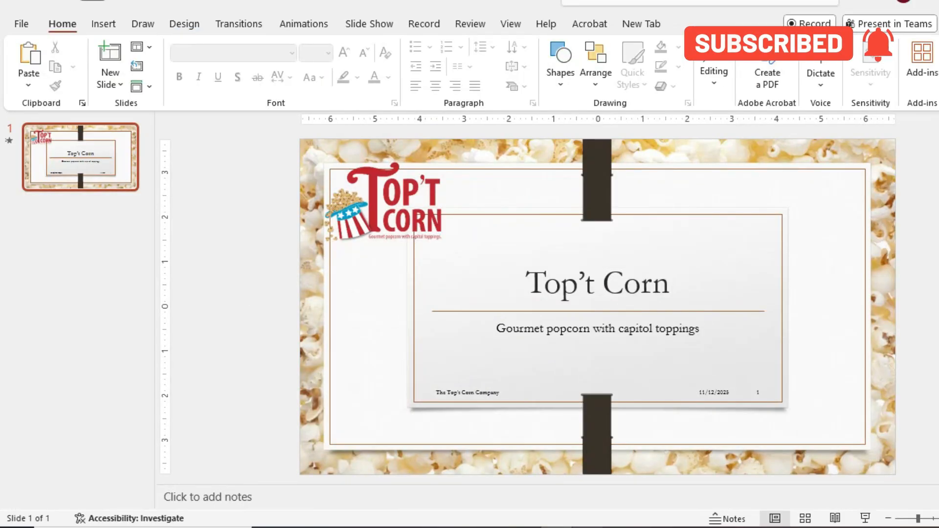
- Check the PDF instructions, close the outline document in Word and switch to the Top't Corn presentation in PowerPoint
key(alt+Tab)
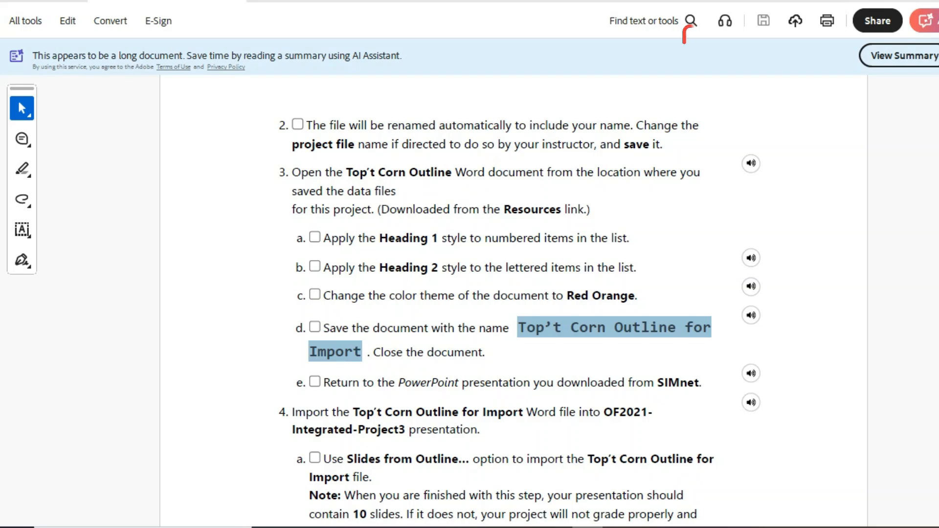
key(alt+Tab)
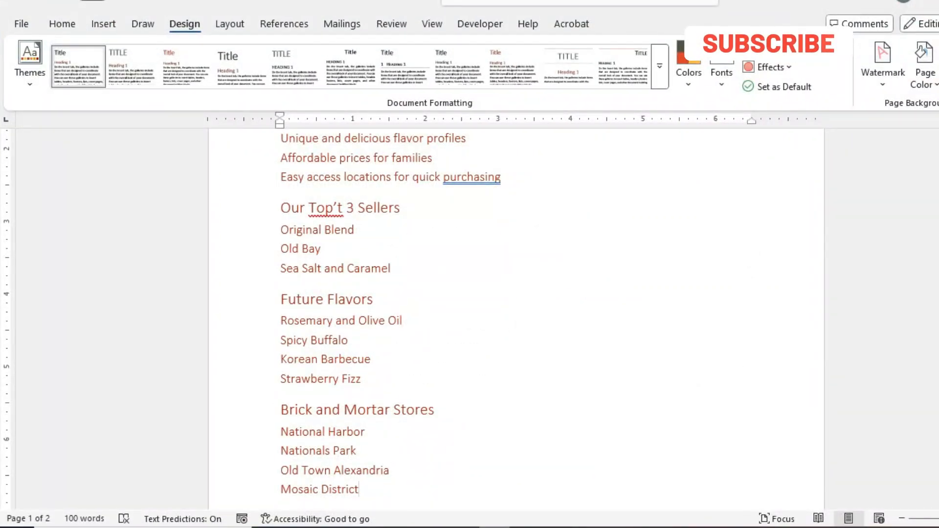
key(alt+Tab)
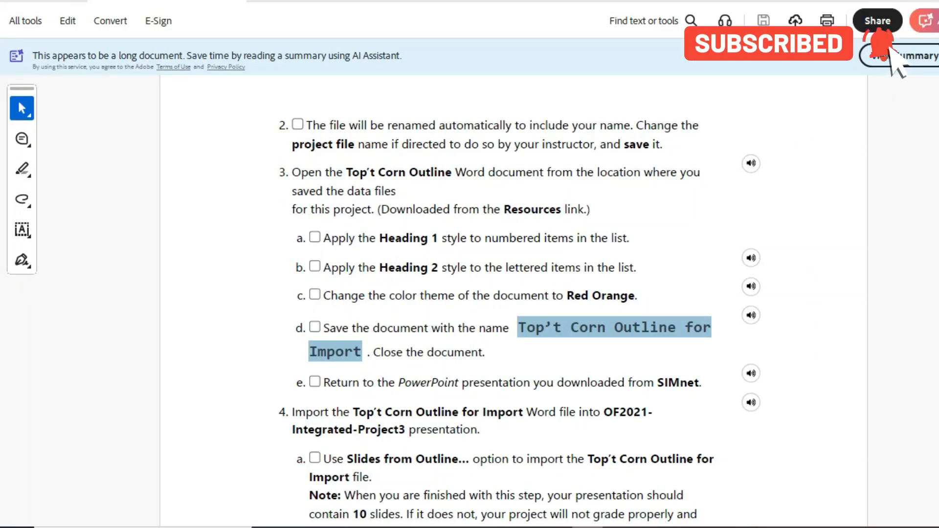
key(alt+Tab)
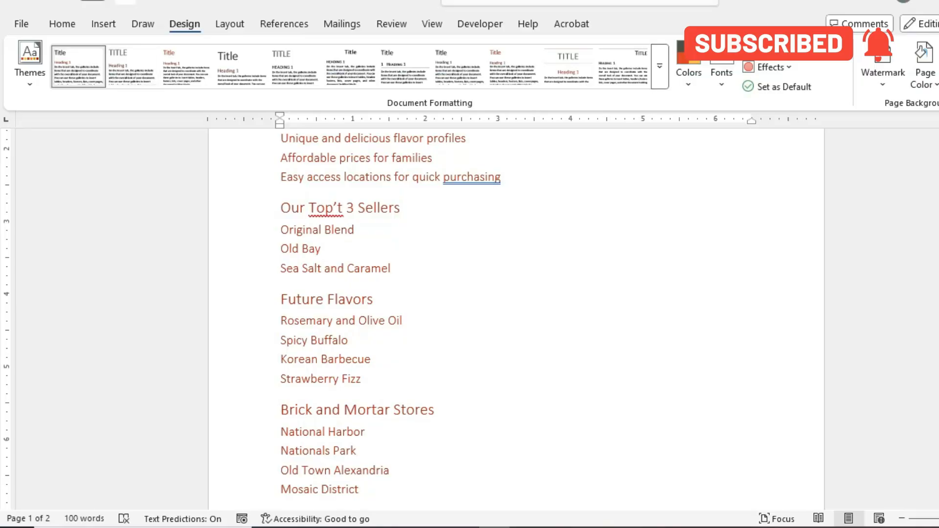
key(ctrl+w)
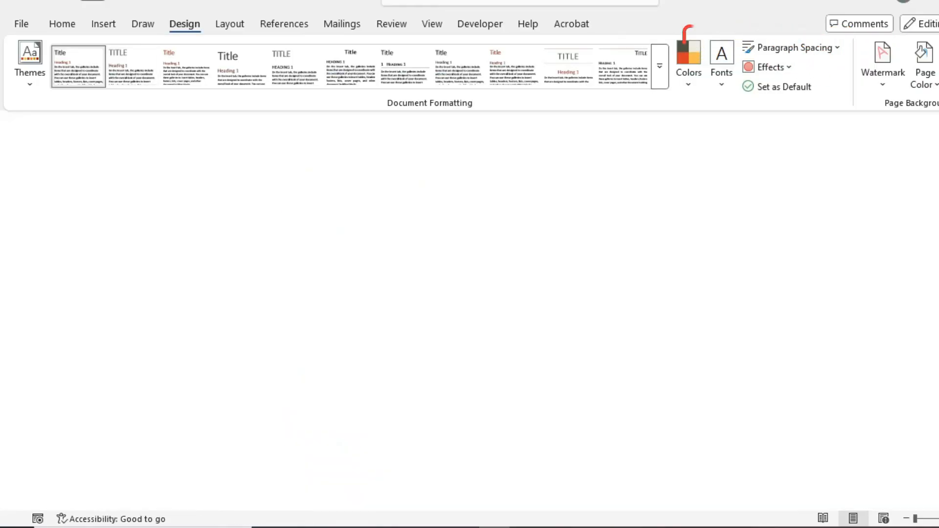
key(alt+Tab)
key(alt+Tab)
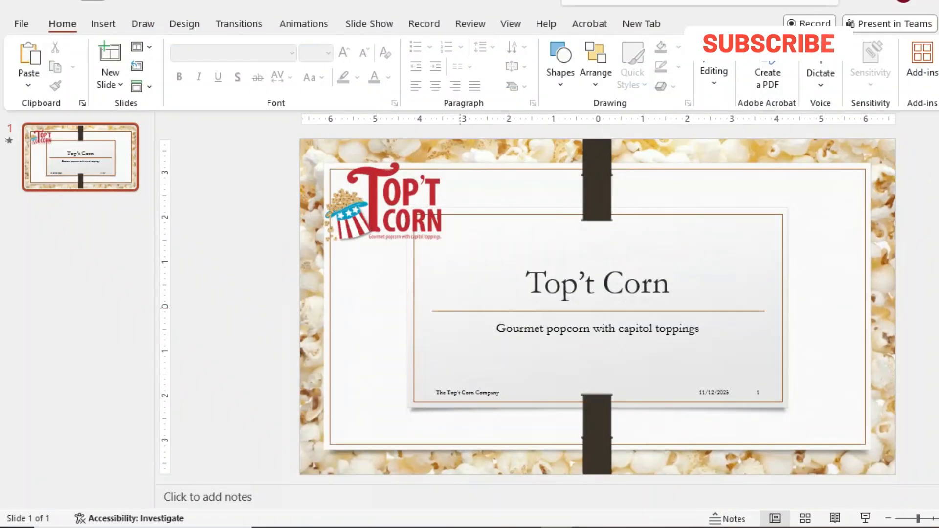
- Following step 4 of the PDF instructions, import "Top't Corn Outline for Import" into the PowerPoint presentation using Slides from Outline and review the slides
key(alt+Tab)
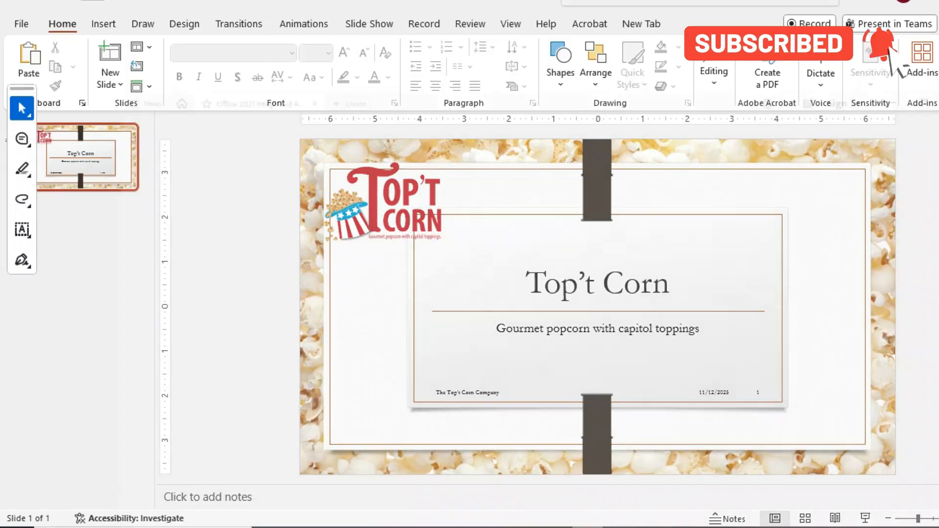
scroll(469, 294, down, 3)
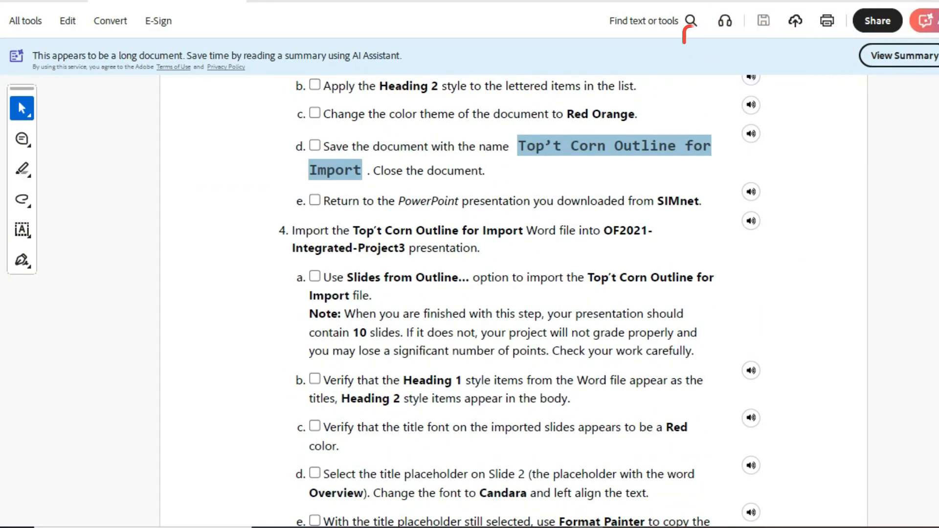
scroll(470, 294, down, 1)
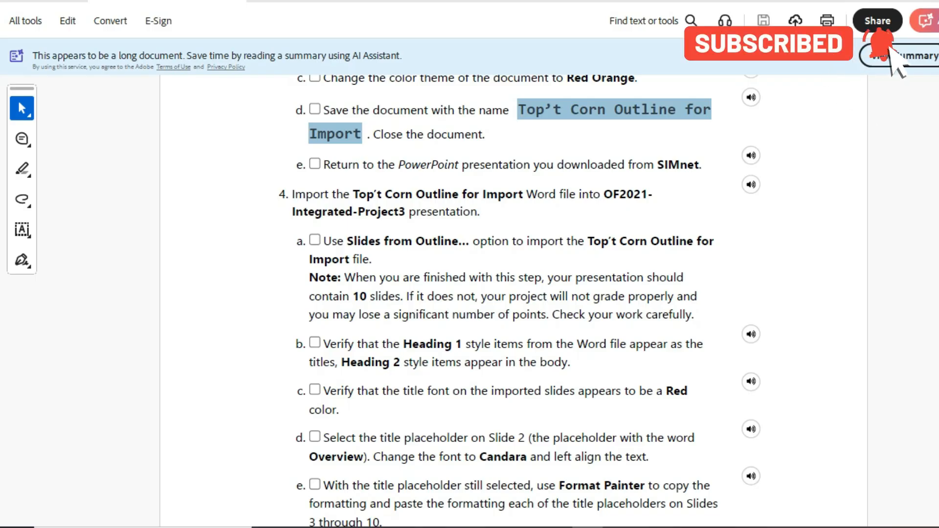
key(alt+Tab)
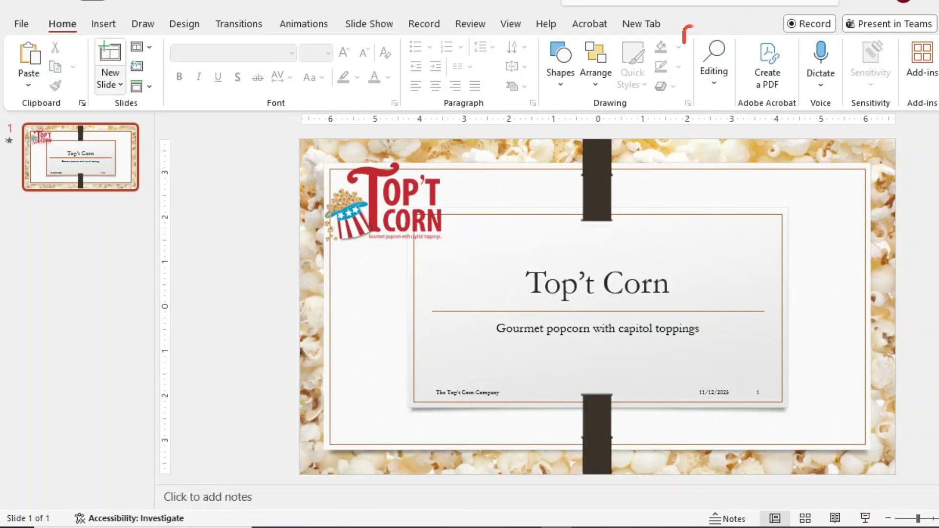
click(110, 84)
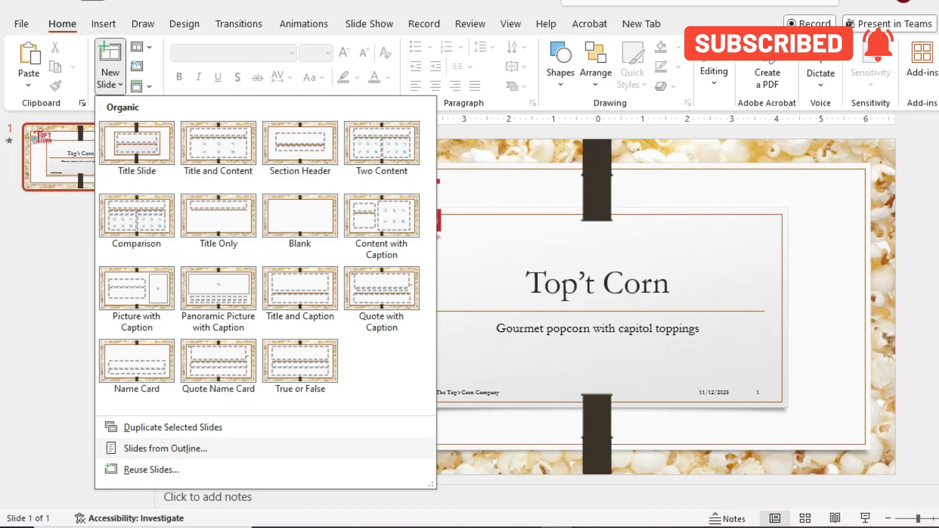
click(166, 448)
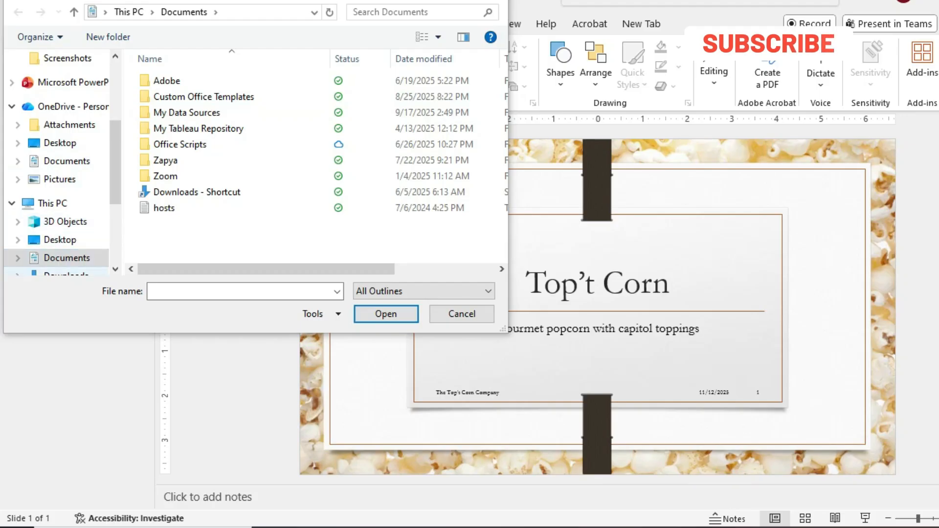
click(66, 273)
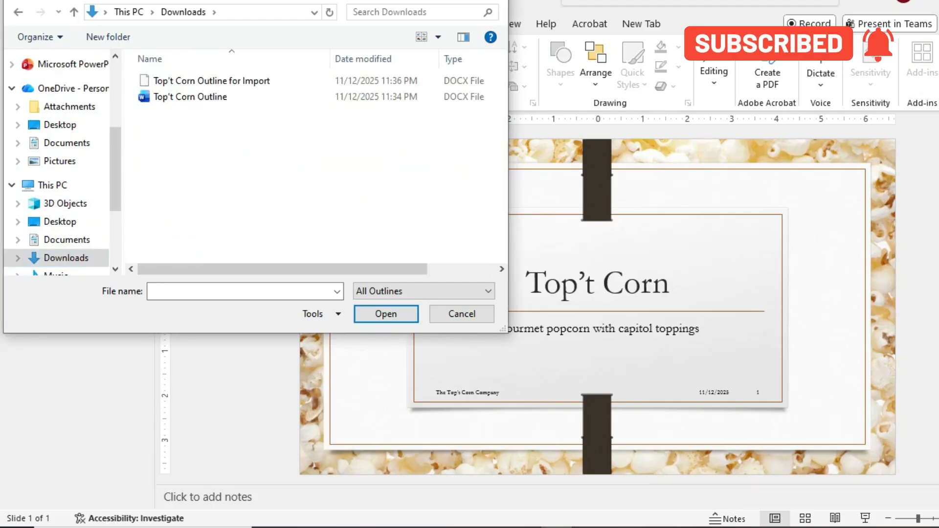
click(211, 81)
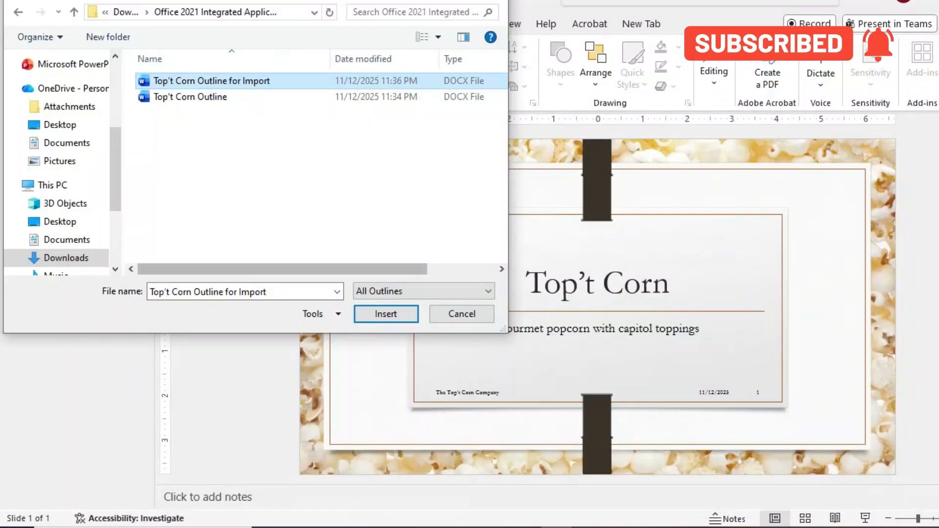
click(385, 314)
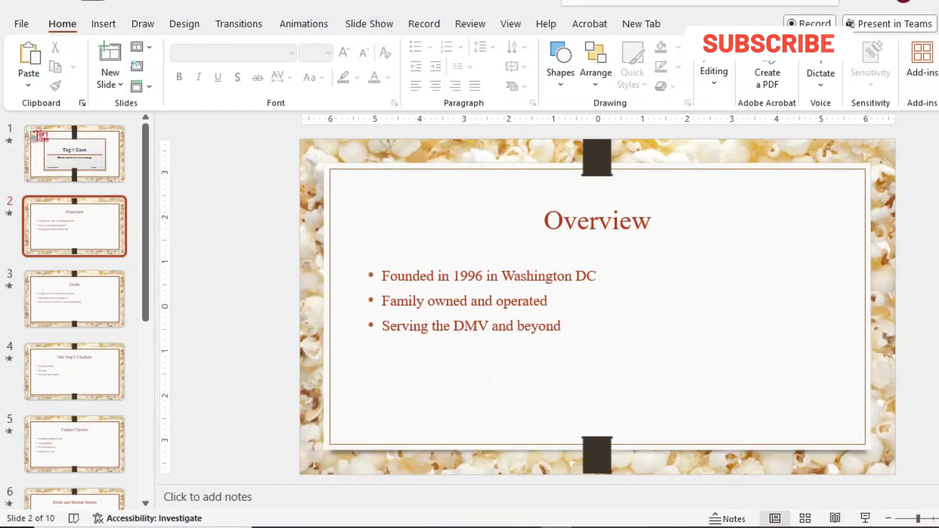
scroll(75, 308, down, 10)
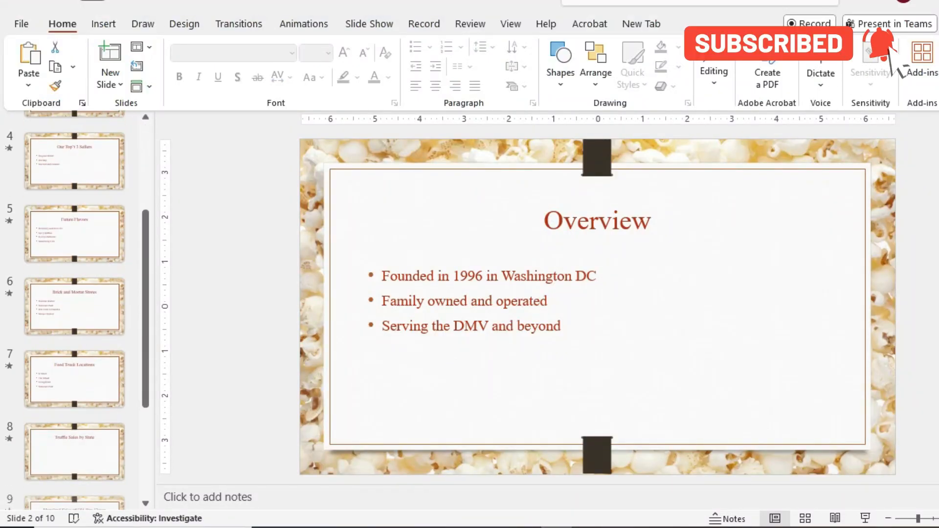